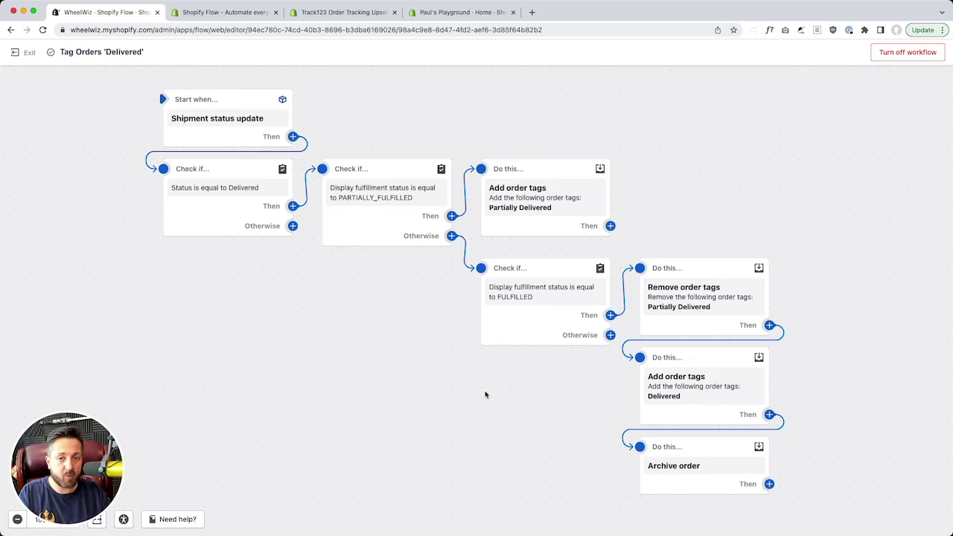
Check the Shopify Flow listing's free-to-install note, then close the Tag Orders 'Delivered' example workflow tab.
left_click(253, 12)
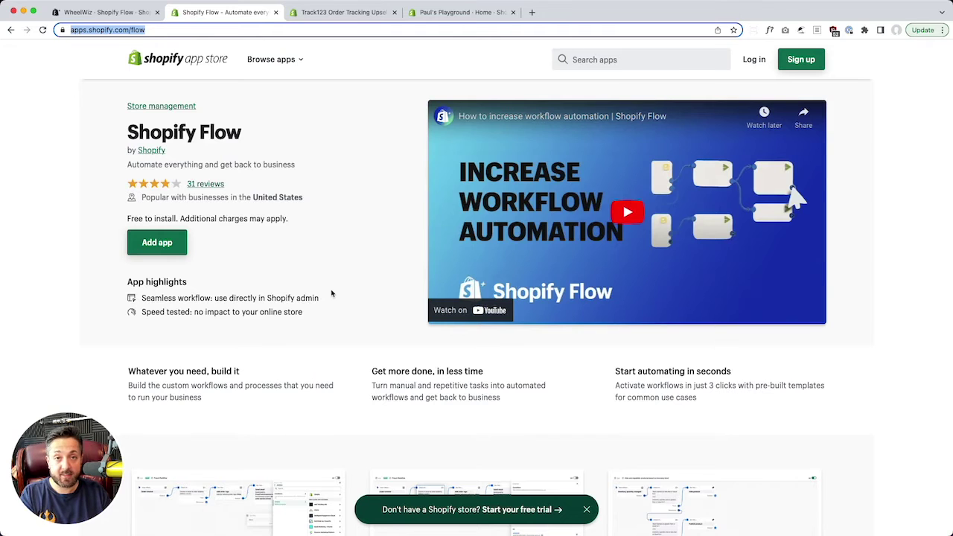
triple_click(275, 221)
left_click(342, 223)
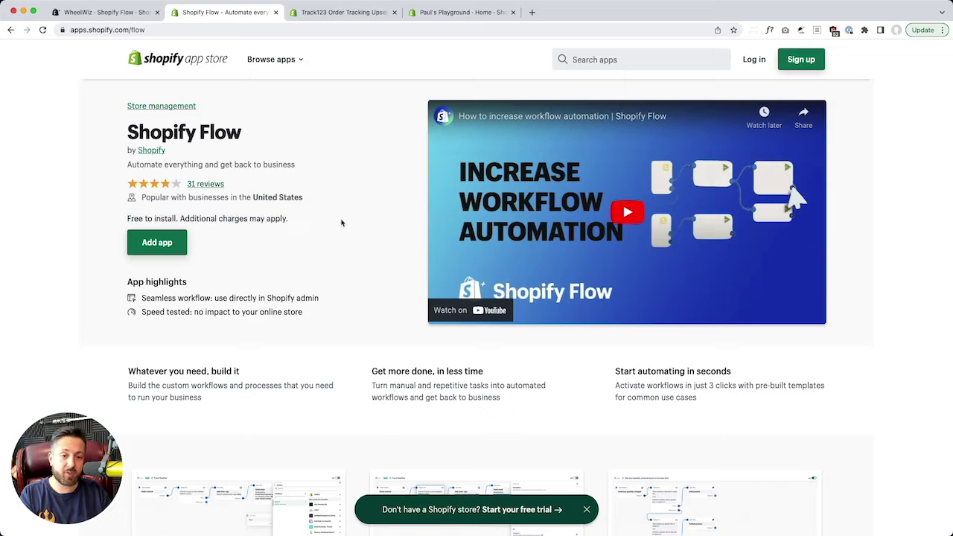
left_click(126, 17)
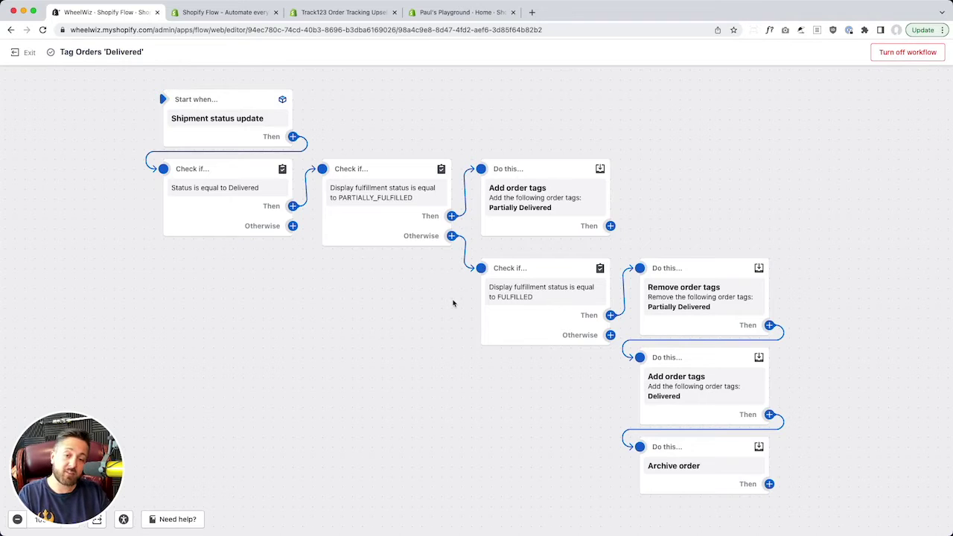
key("super+w")
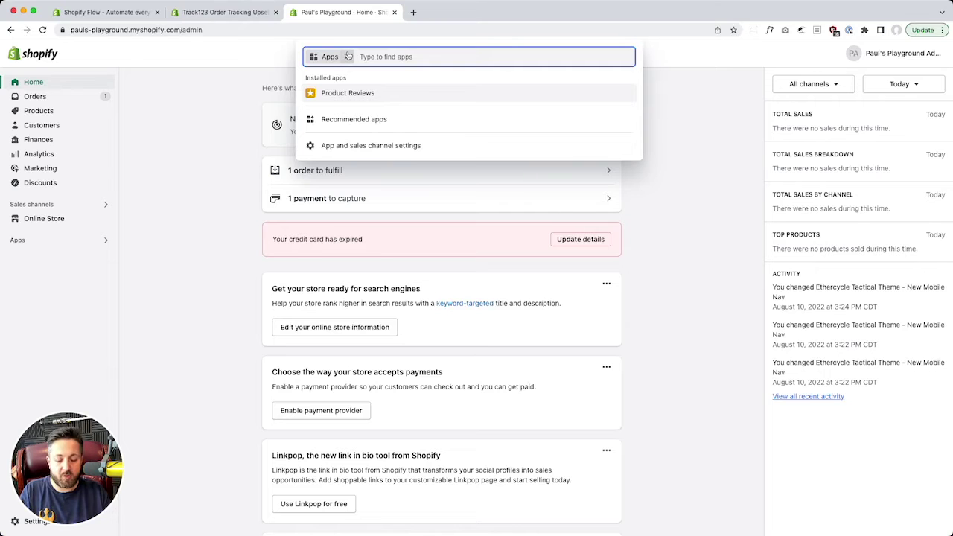
Search the App Store for 'flow' and install the Shopify Flow app on the store.
type("flow")
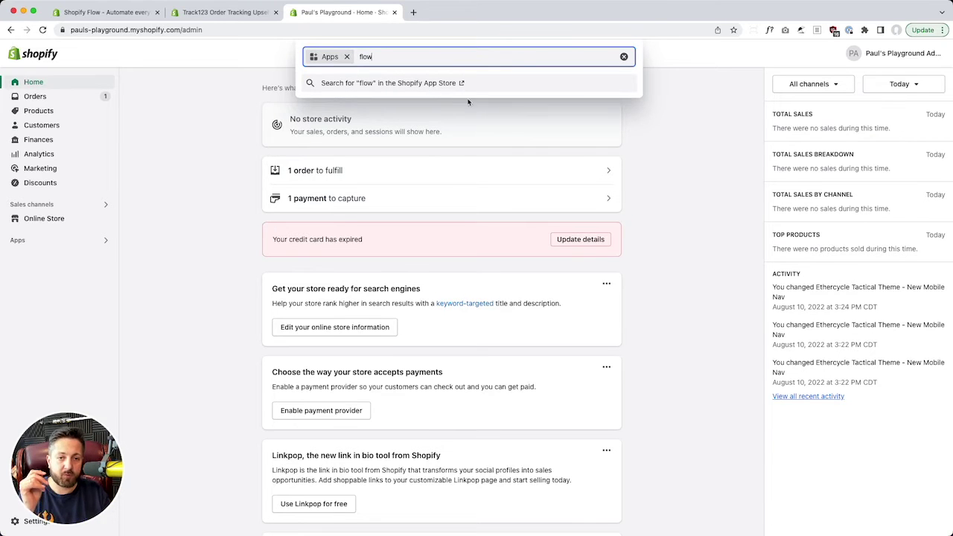
left_click(454, 86)
left_click(181, 318)
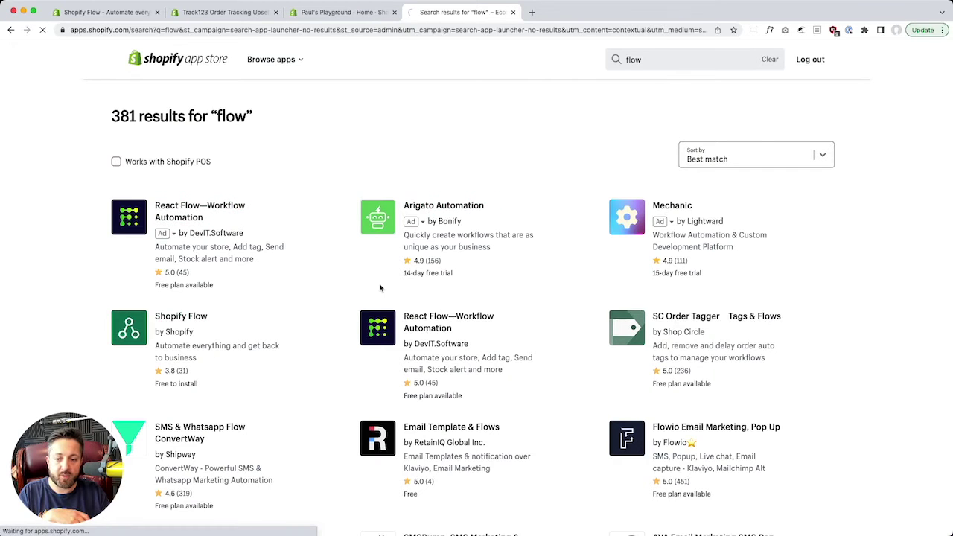
left_click(165, 246)
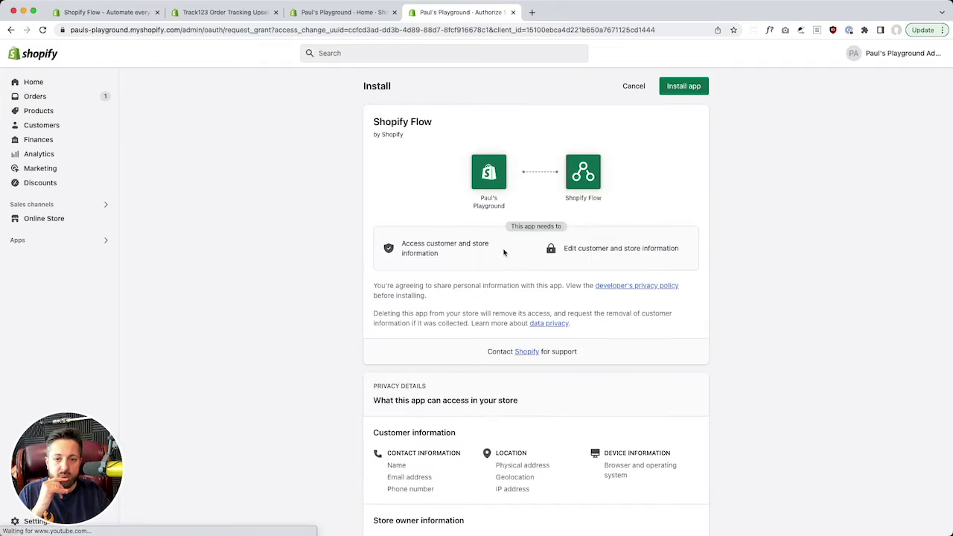
left_click(687, 86)
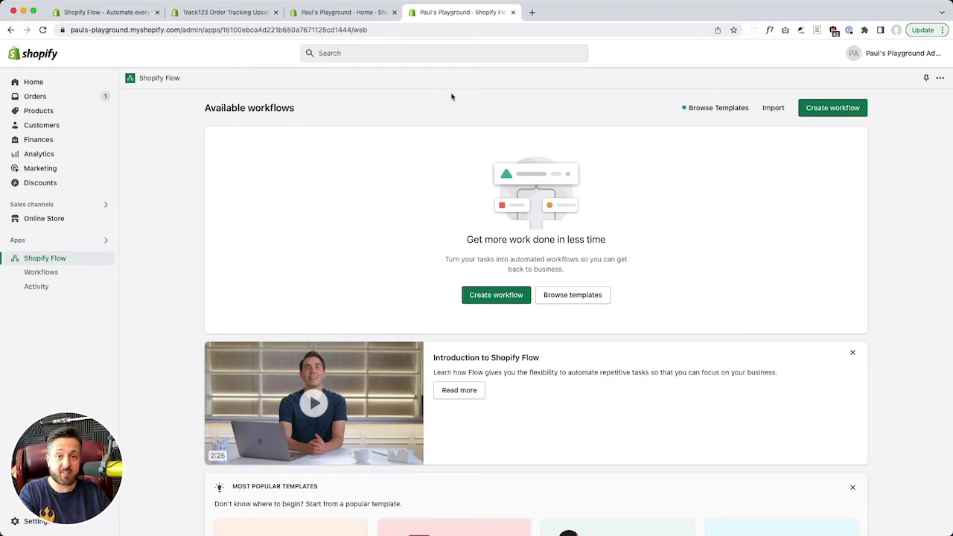
Search for 'track123', install Track123 Order Tracking Upsell, and open a new browser tab.
left_click(376, 55)
type("track123")
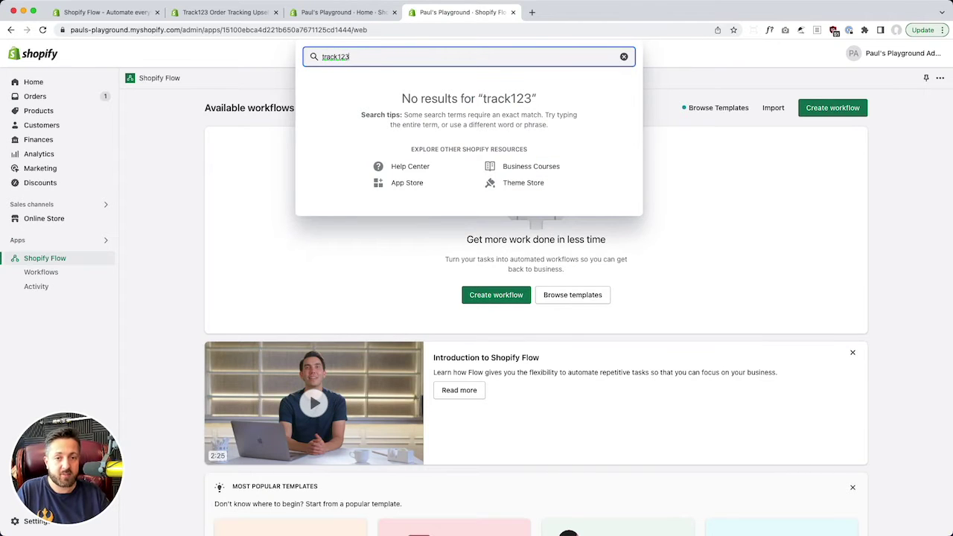
left_click(408, 186)
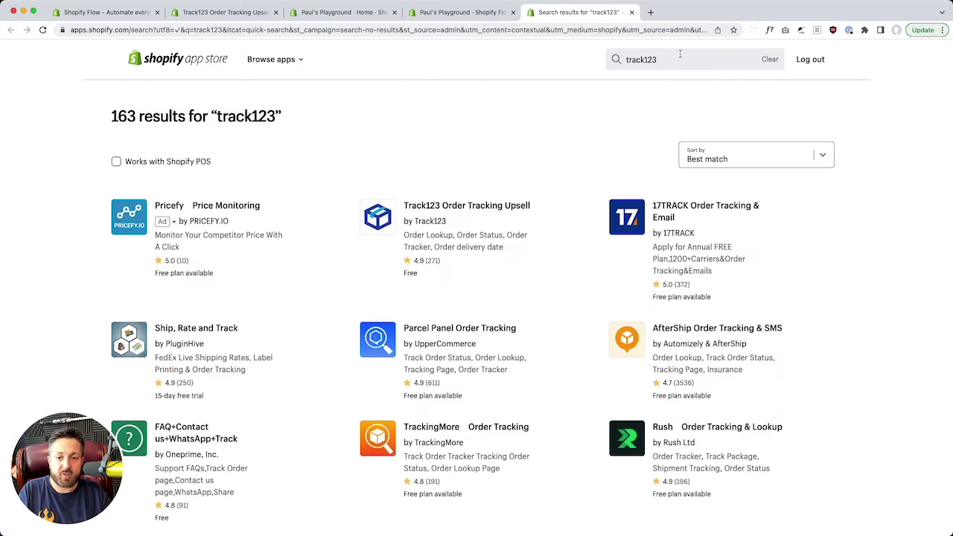
left_click(475, 215)
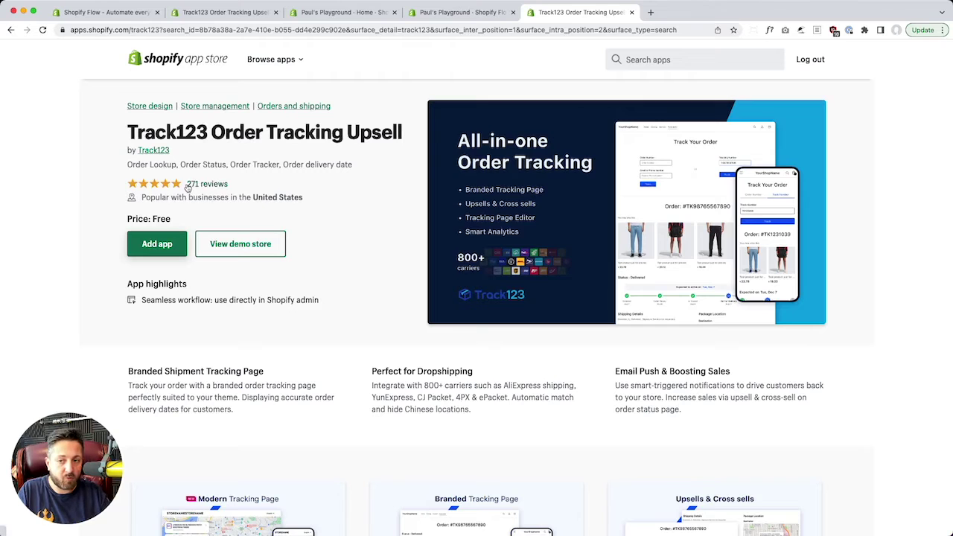
left_click(165, 247)
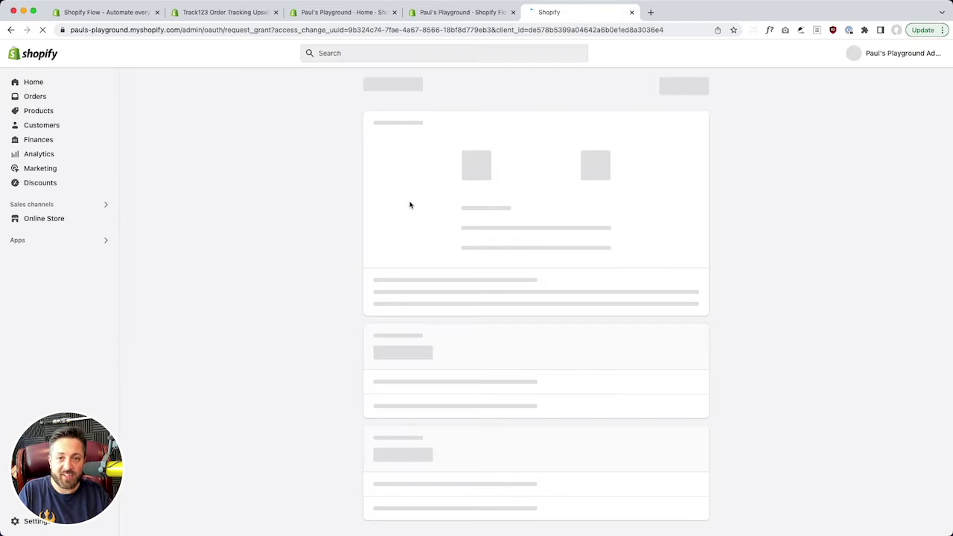
left_click(681, 87)
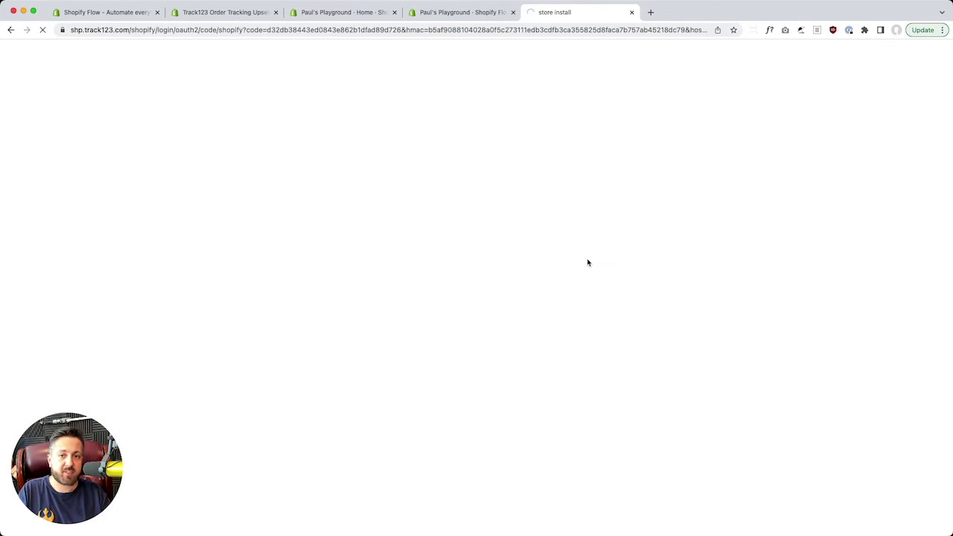
key("super+t")
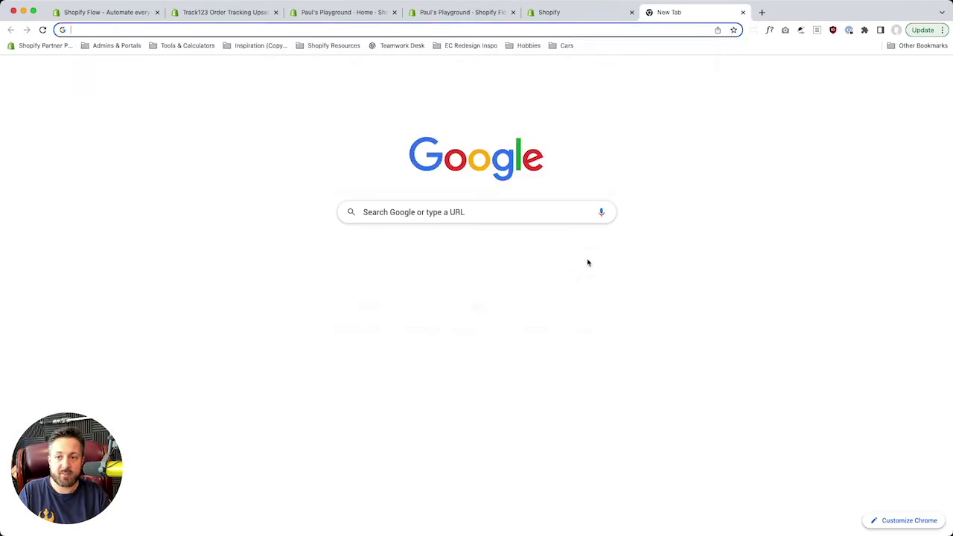
Visit the wheelwiz.ca Order Status page and inspect its Order Number and email fields.
type("wheel")
key("Return")
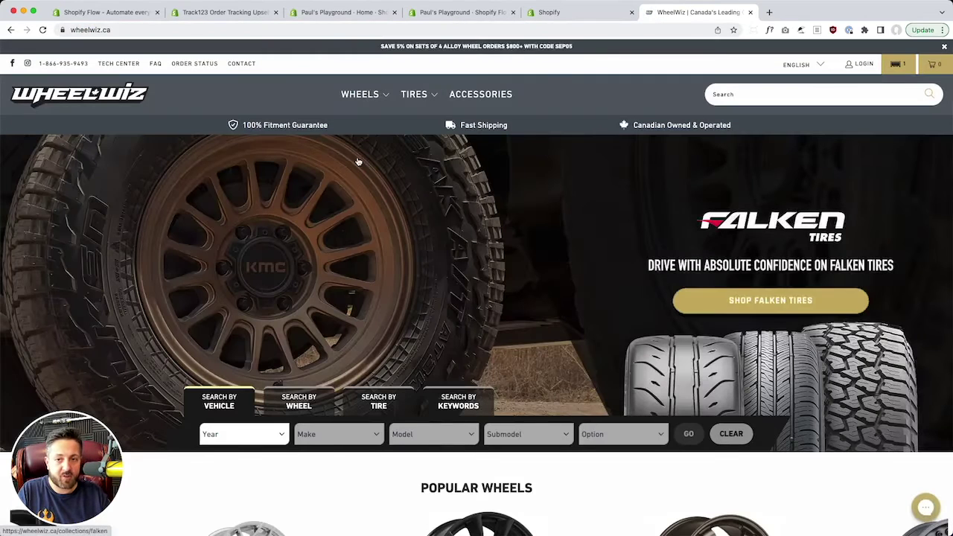
left_click(198, 64)
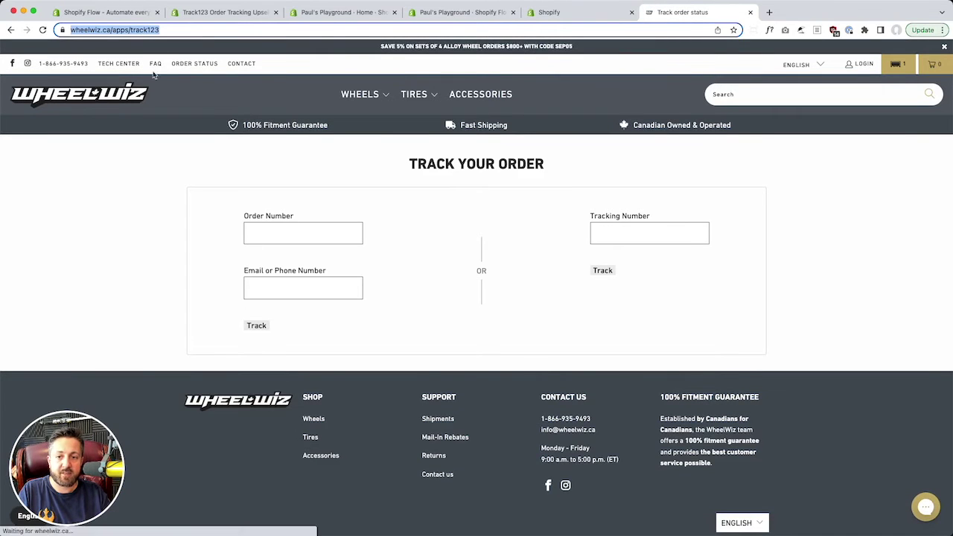
left_click(323, 239)
left_click(319, 289)
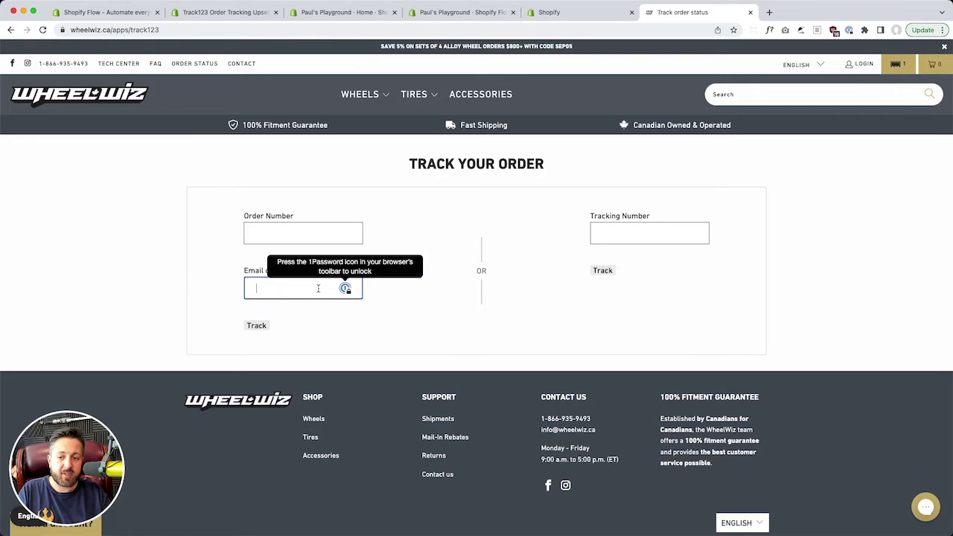
left_click(441, 238)
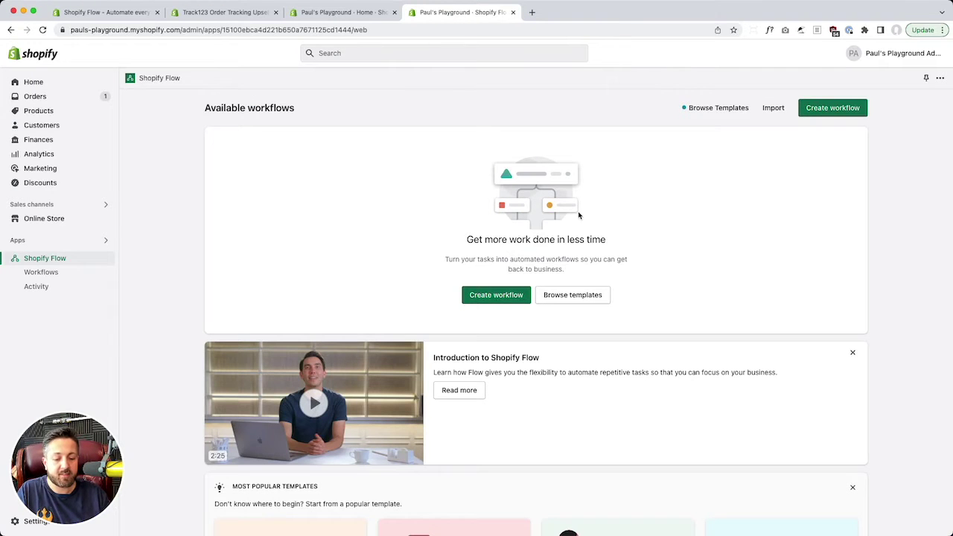
Create a new workflow and bring up its list of triggers.
left_click(494, 299)
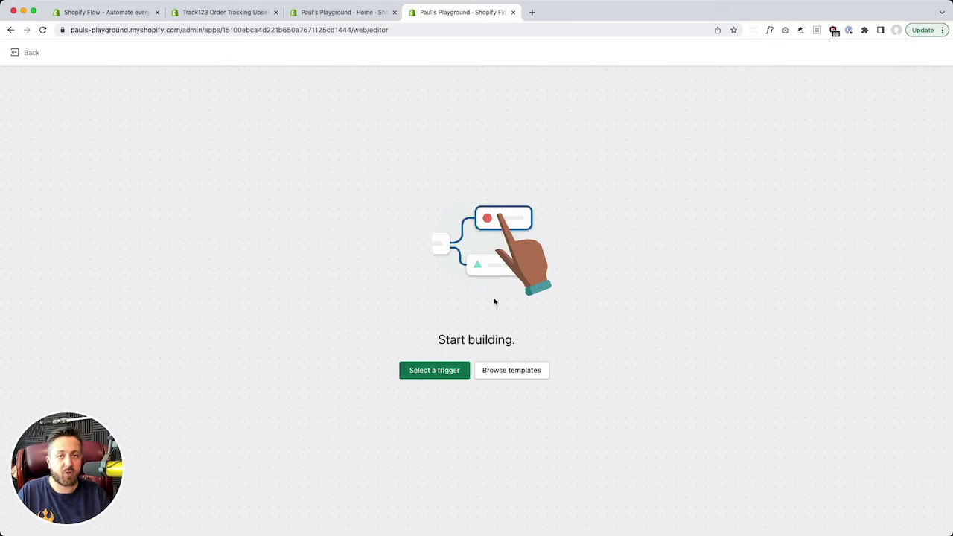
left_click(451, 365)
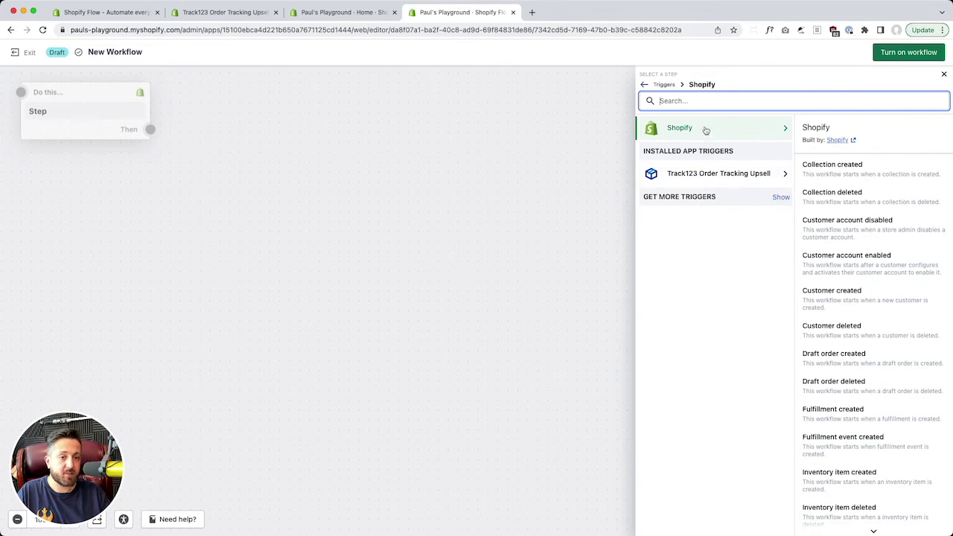
Set Track123 Order Tracking Upsell's Shipment status update as the workflow trigger.
left_click(719, 173)
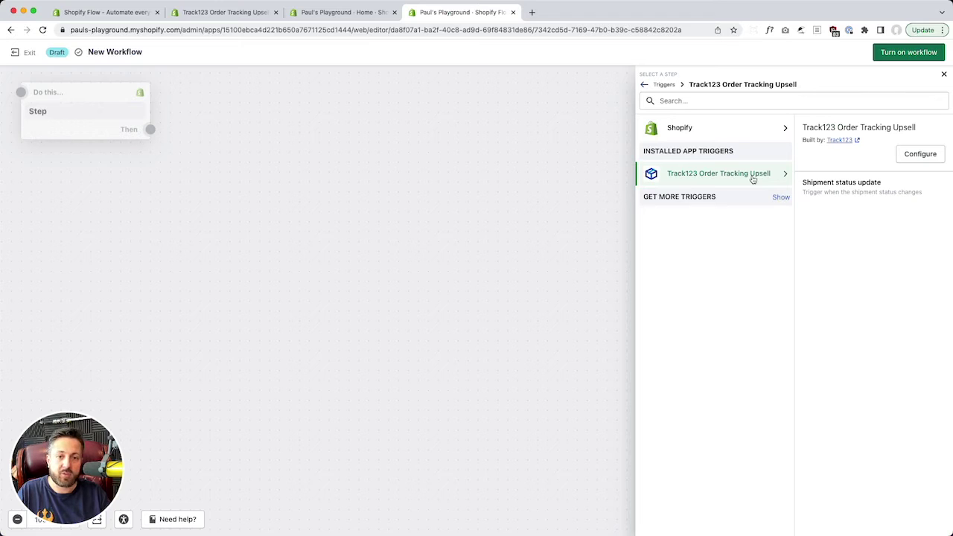
left_click(920, 154)
left_click(43, 30)
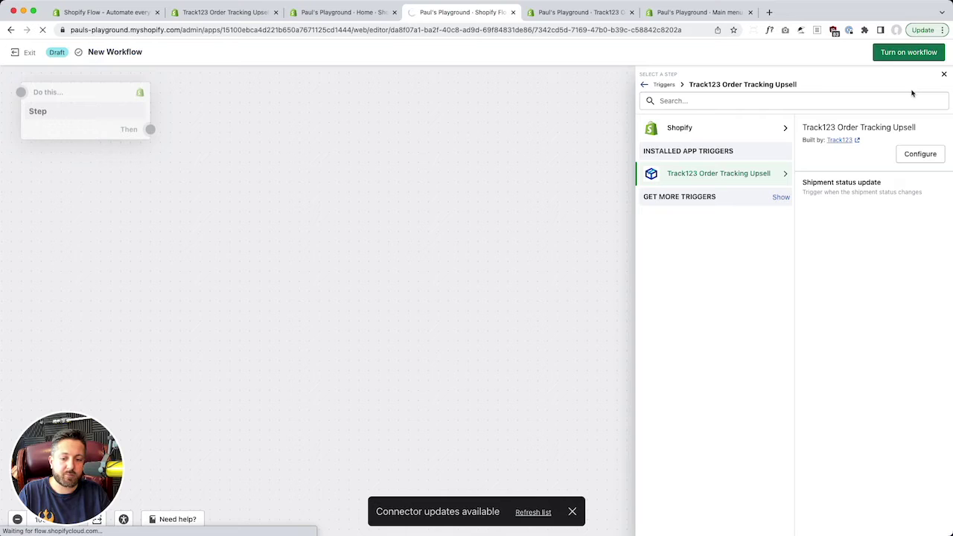
left_click(534, 513)
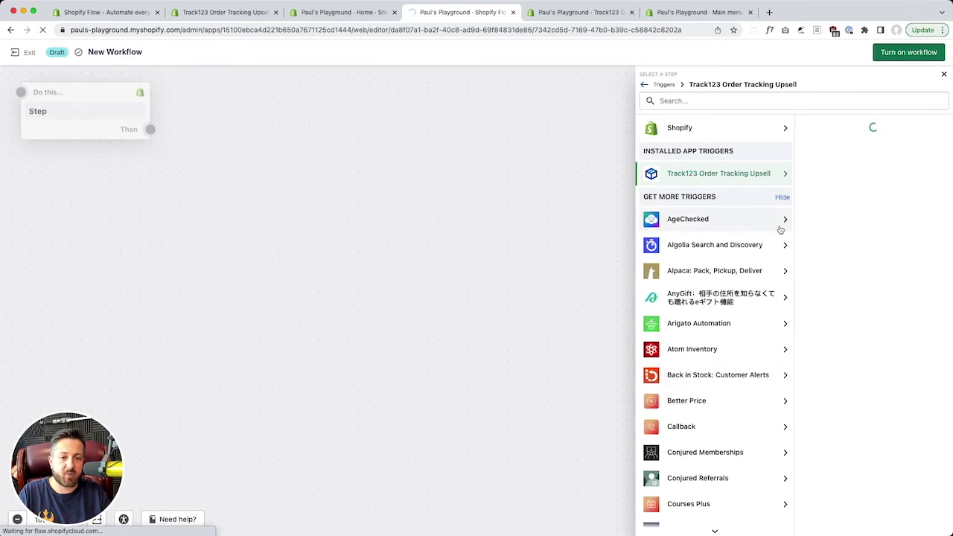
left_click(743, 181)
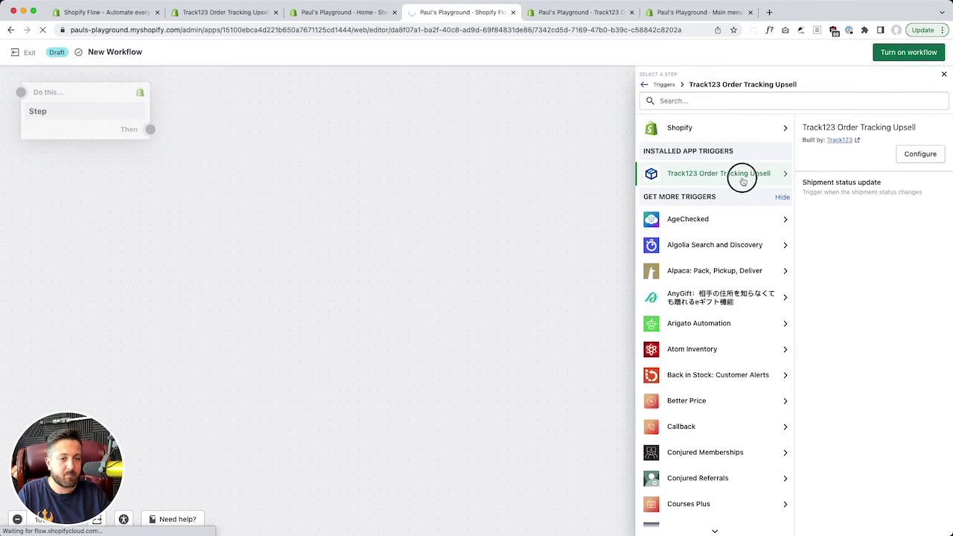
left_click(886, 191)
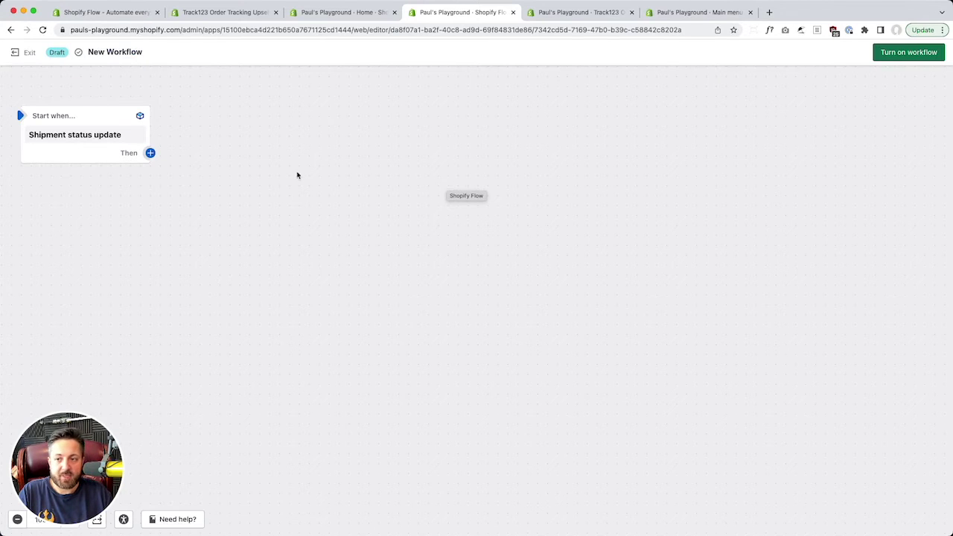
Rename the workflow 'When delivered, tag & archive orders' and add a step after the trigger.
left_click(104, 56)
triple_click(128, 53)
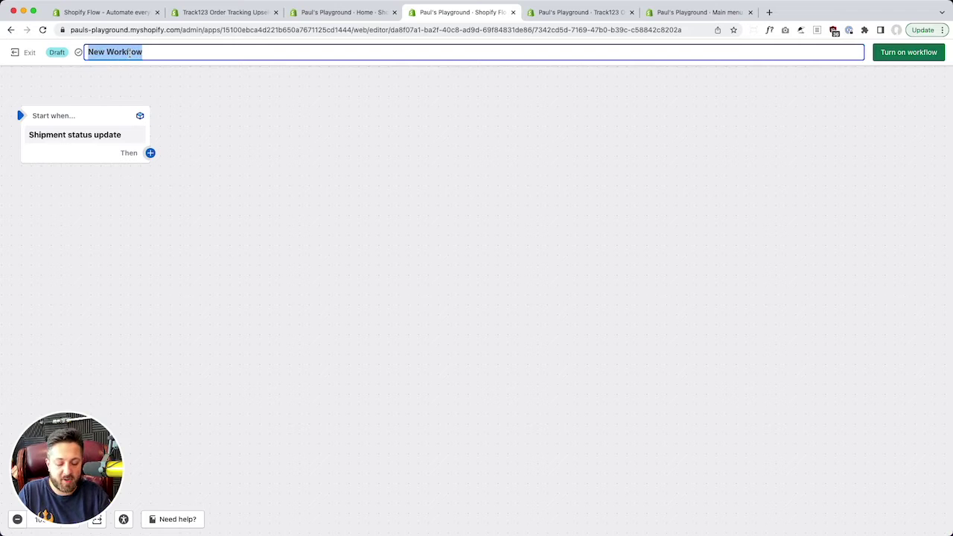
type("When deli")
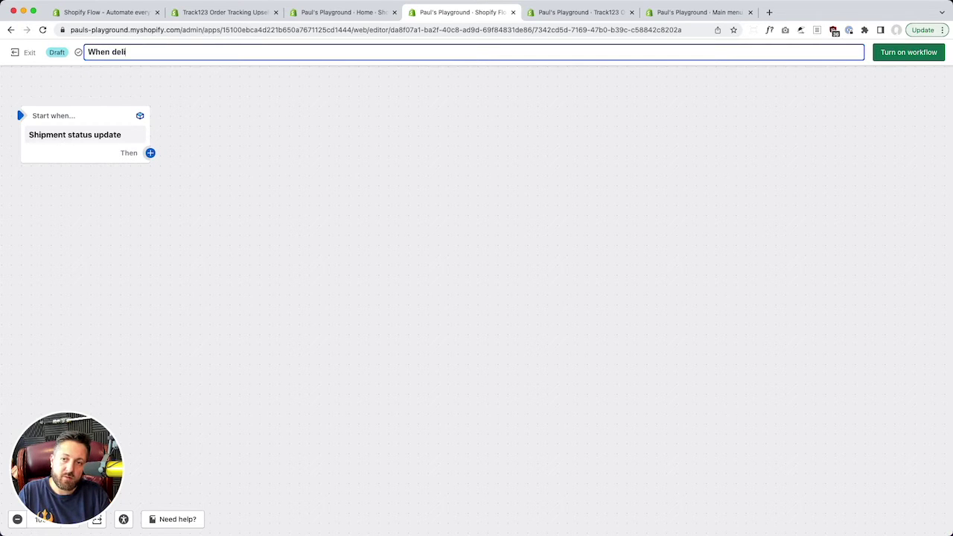
type("vered, tag a")
key("BackSpace")
key("BackSpace")
type("& archive orders")
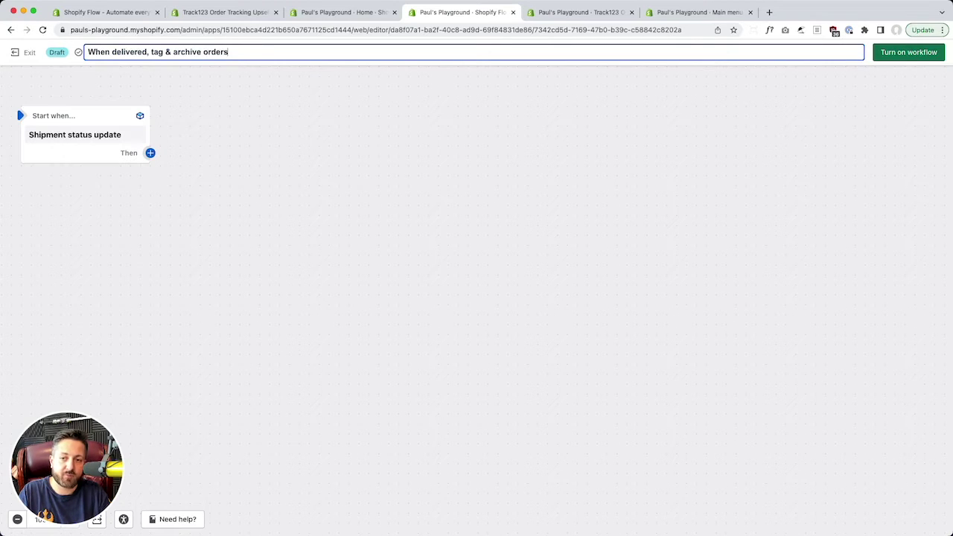
left_click(179, 210)
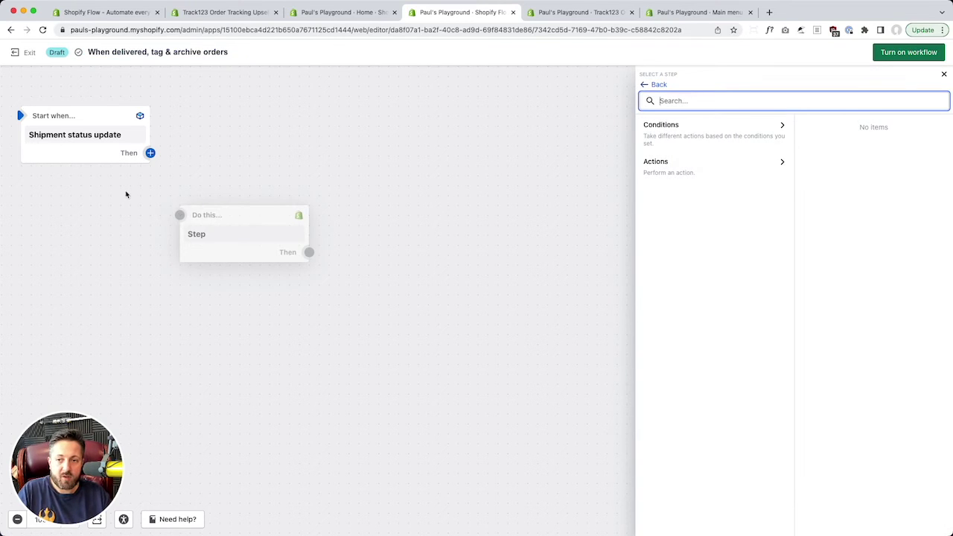
Insert a 'Check if' condition step after the Shipment status update trigger.
left_click(75, 143)
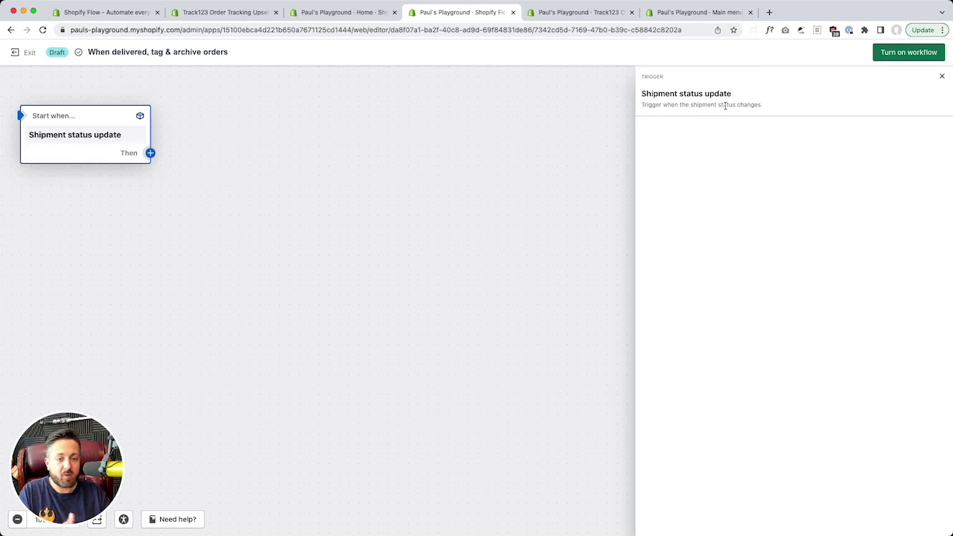
mouse_move(141, 153)
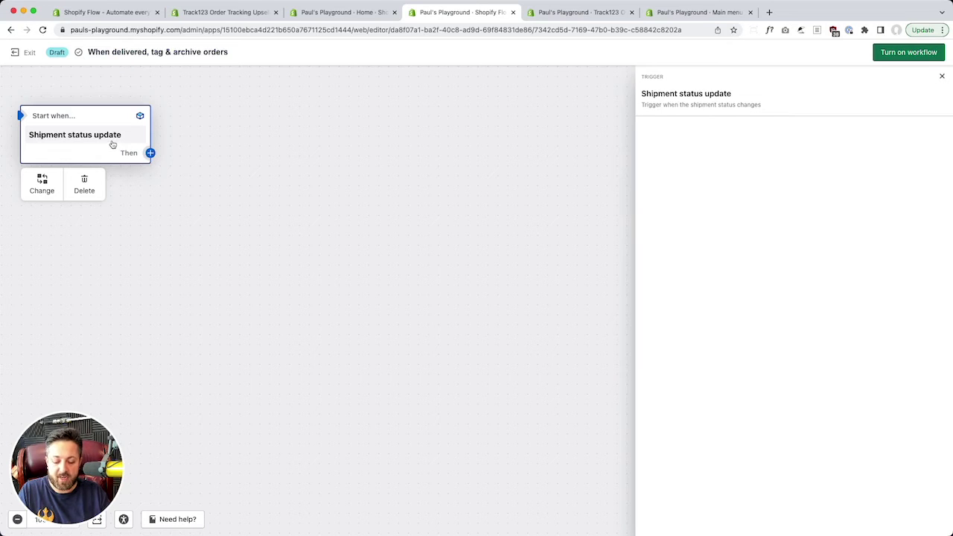
left_click(150, 153)
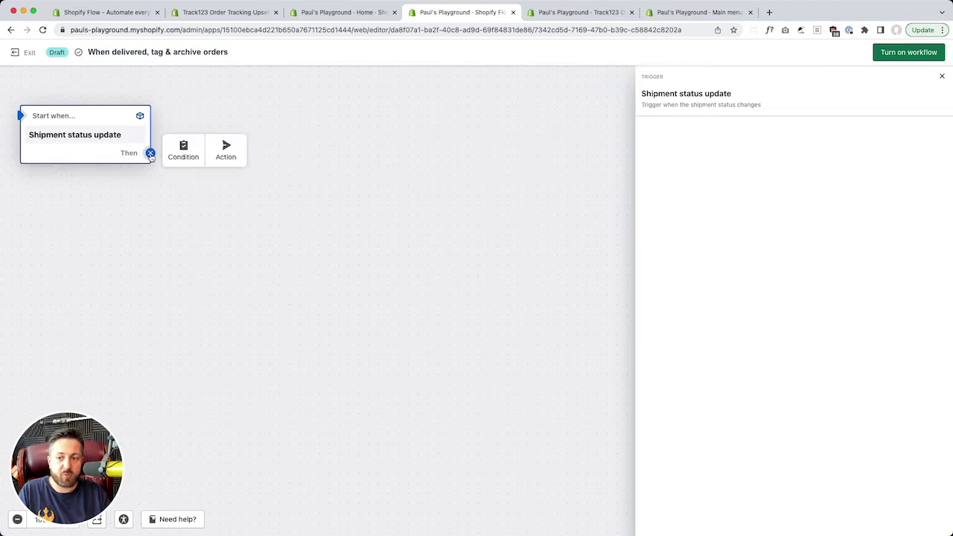
left_click(190, 156)
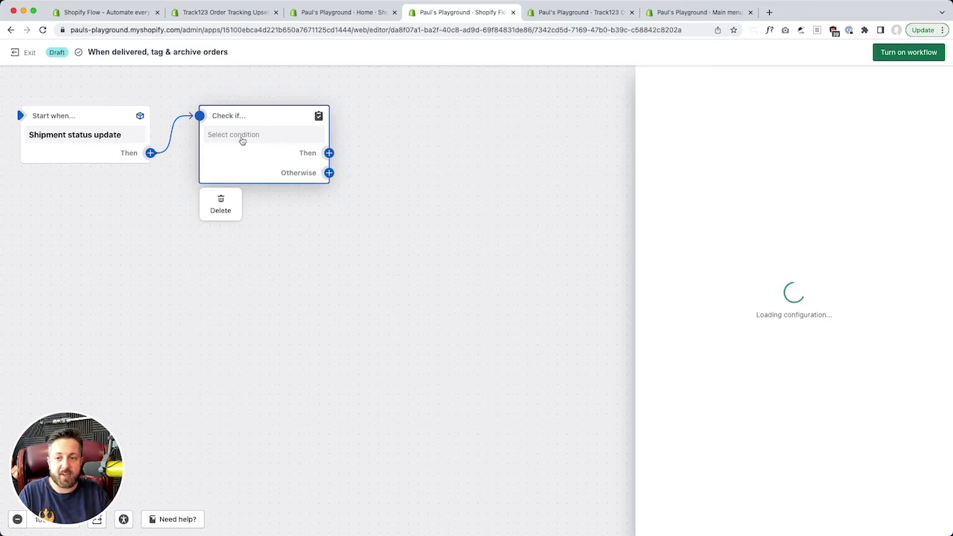
Give the condition a criterion checking that the shipment Status is equal to Delivered.
left_click(694, 158)
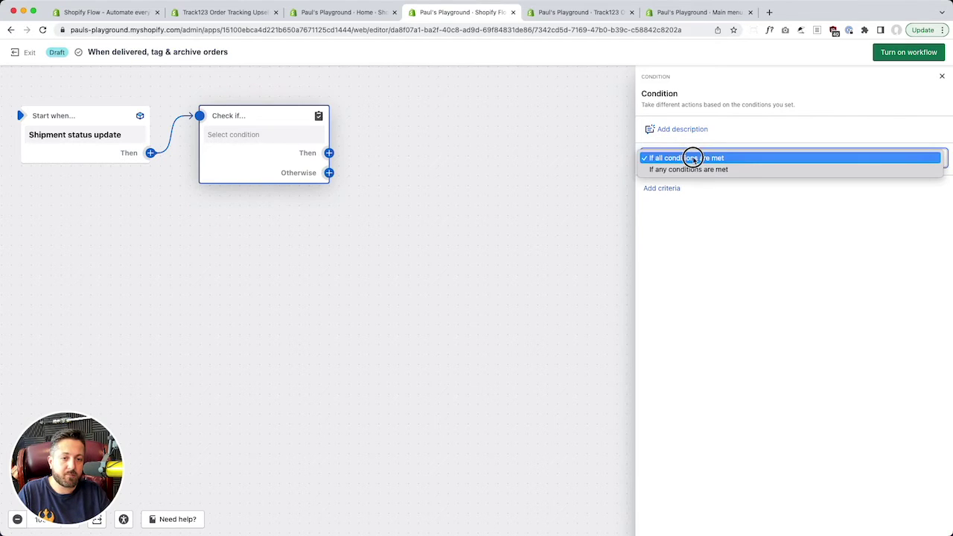
left_click(694, 159)
left_click(662, 188)
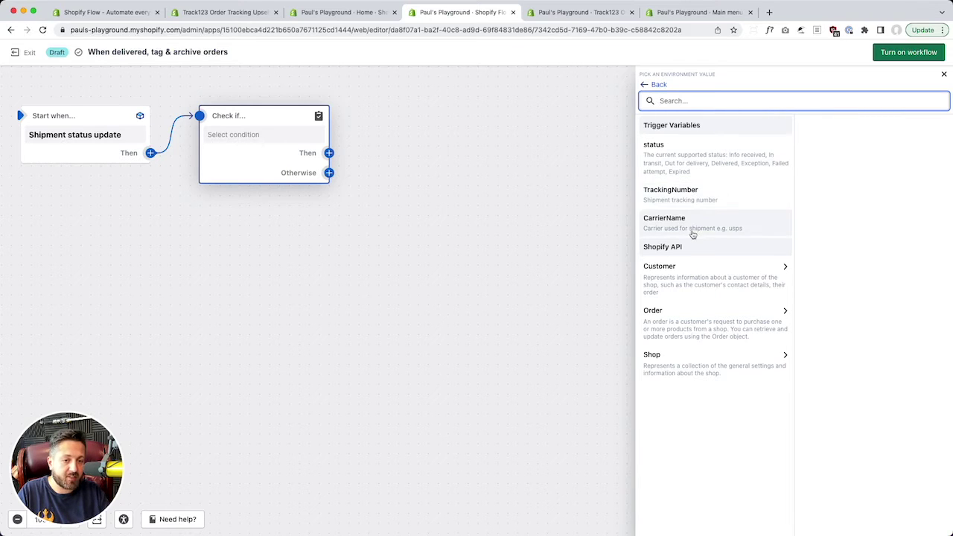
left_click(700, 160)
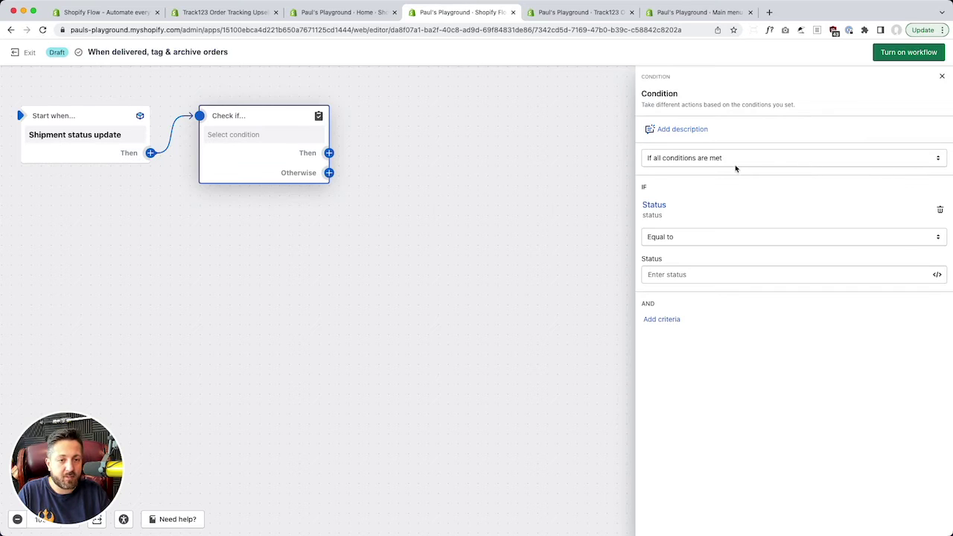
left_click(736, 276)
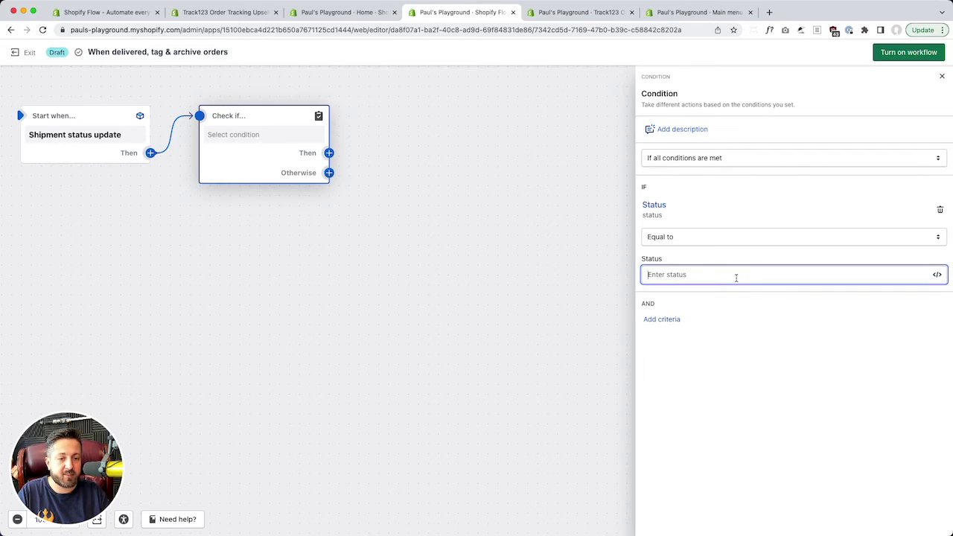
type("Delivered")
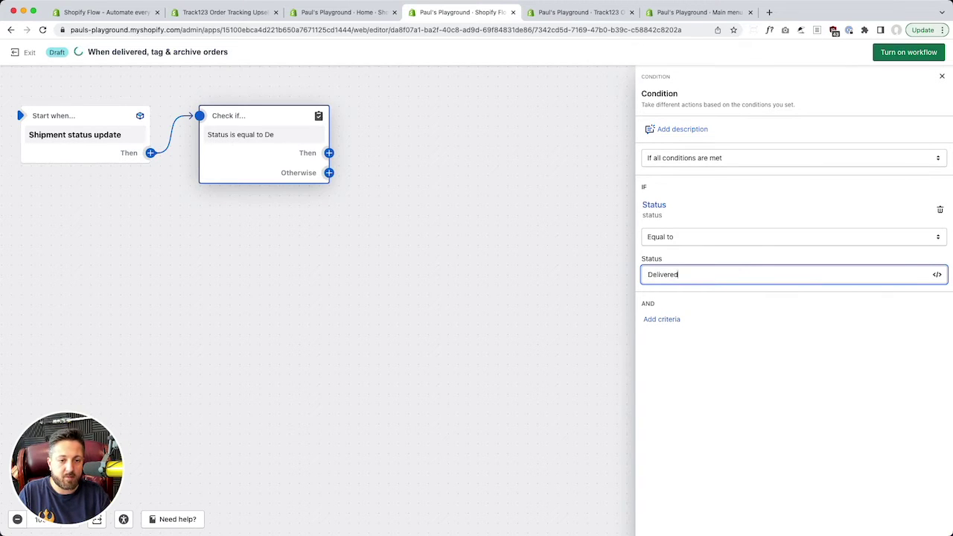
left_click(937, 275)
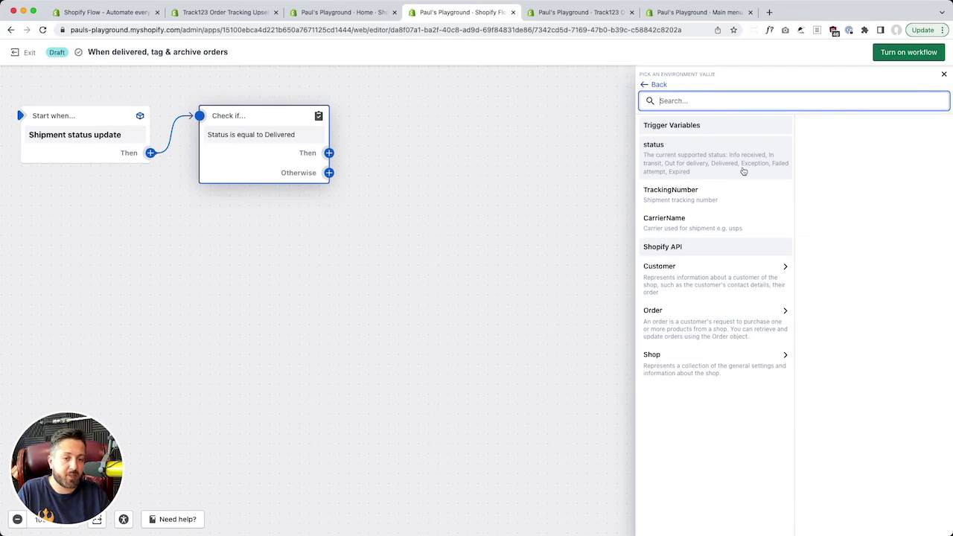
left_click(436, 216)
Move the Delivered condition card below the trigger on the canvas.
left_click_drag(261, 154, 87, 229)
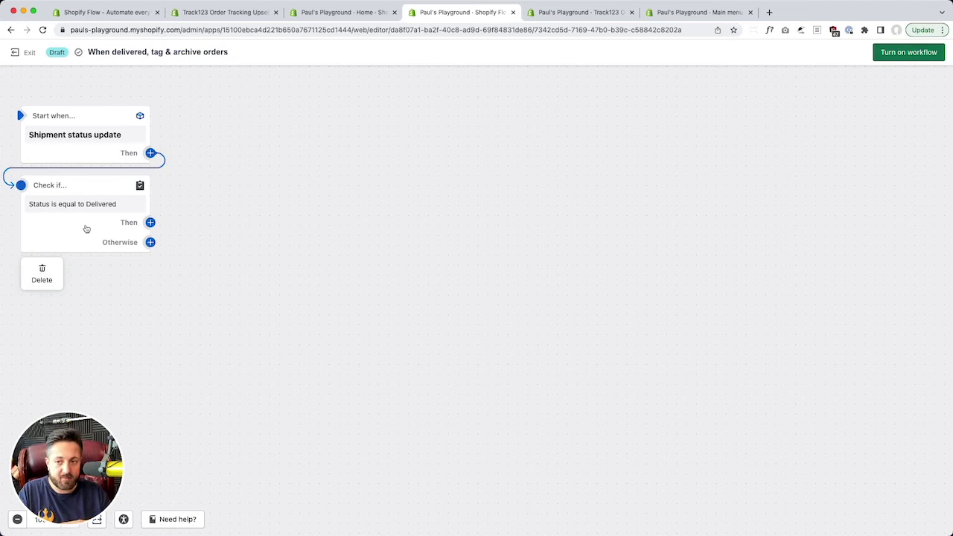
left_click(227, 187)
left_click(74, 147)
left_click(87, 211)
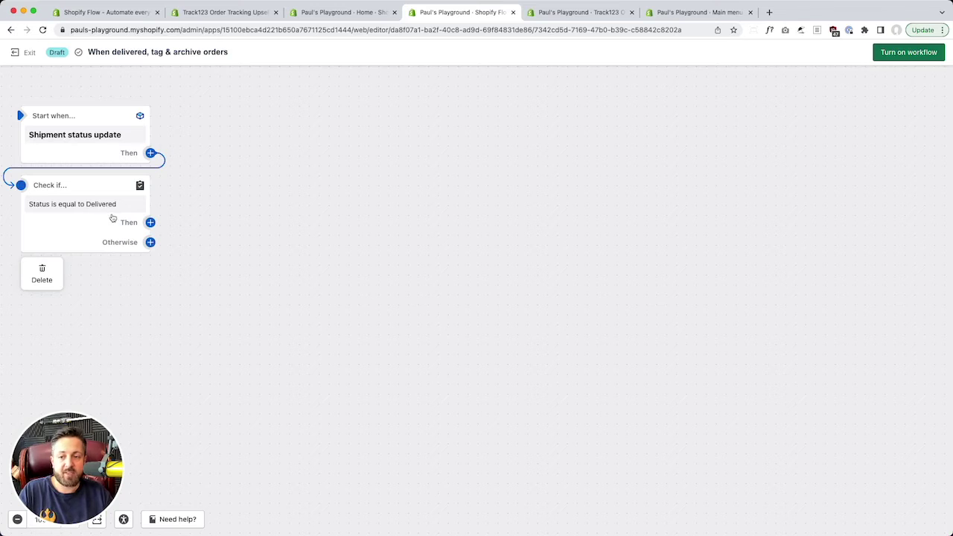
left_click(149, 222)
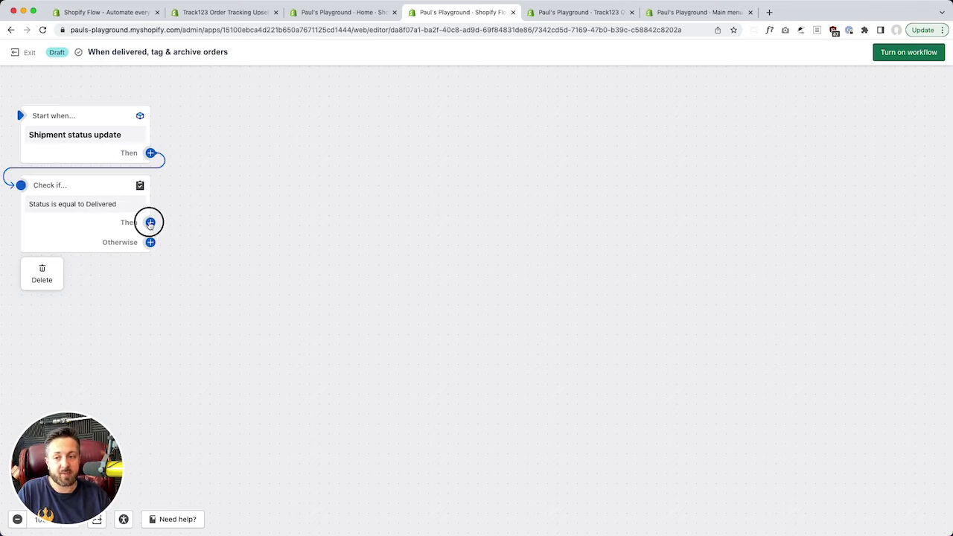
Add a condition on the Delivered branch: Order displayFulfillmentStatus equal to PARTIALLY_FULFILLED.
left_click(183, 216)
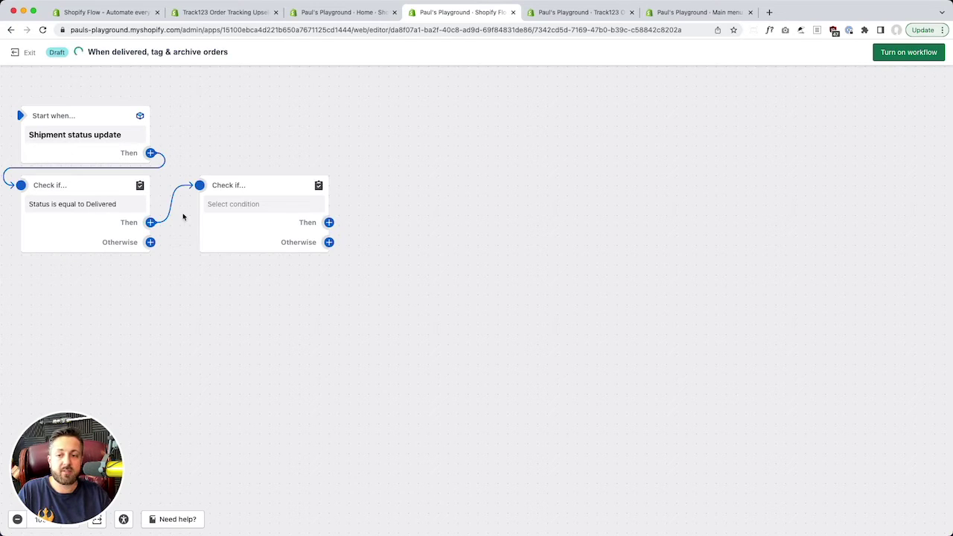
left_click(247, 206)
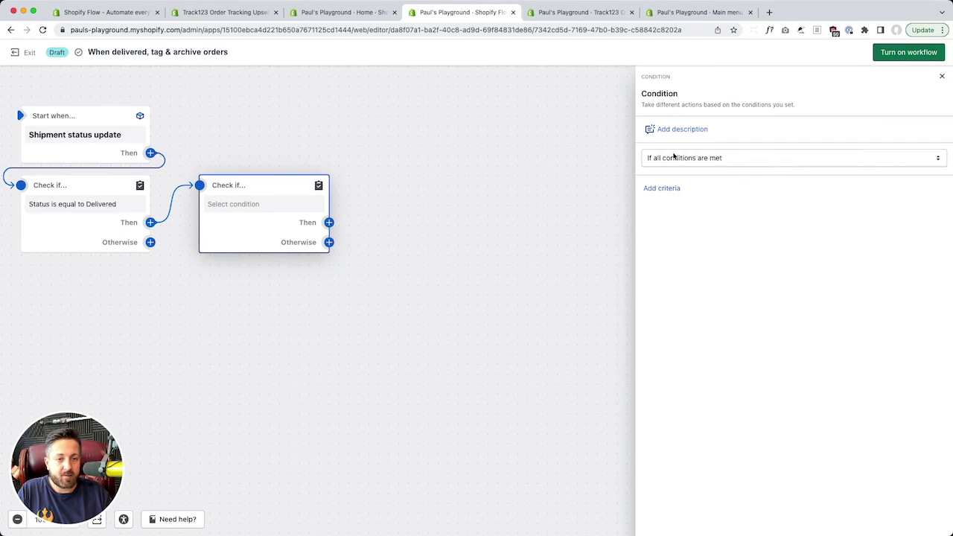
left_click(670, 190)
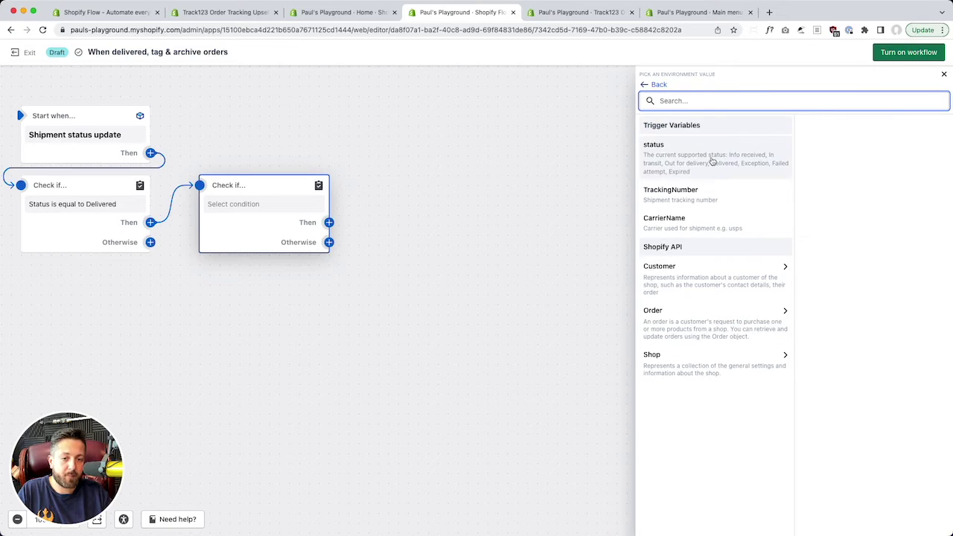
left_click(715, 319)
scroll(838, 269, "down", 3)
scroll(838, 270, "down", 8)
scroll(838, 270, "down", 8)
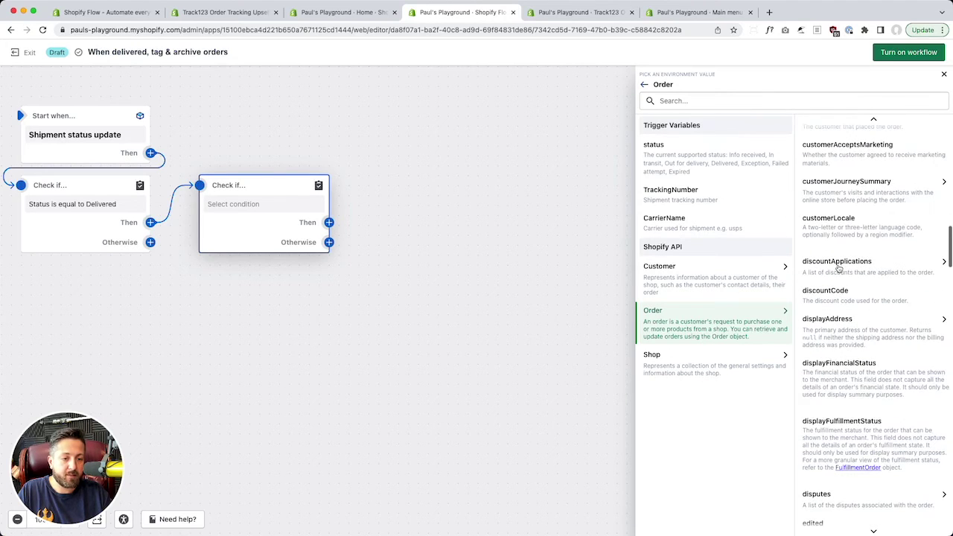
scroll(861, 393, "down", 2)
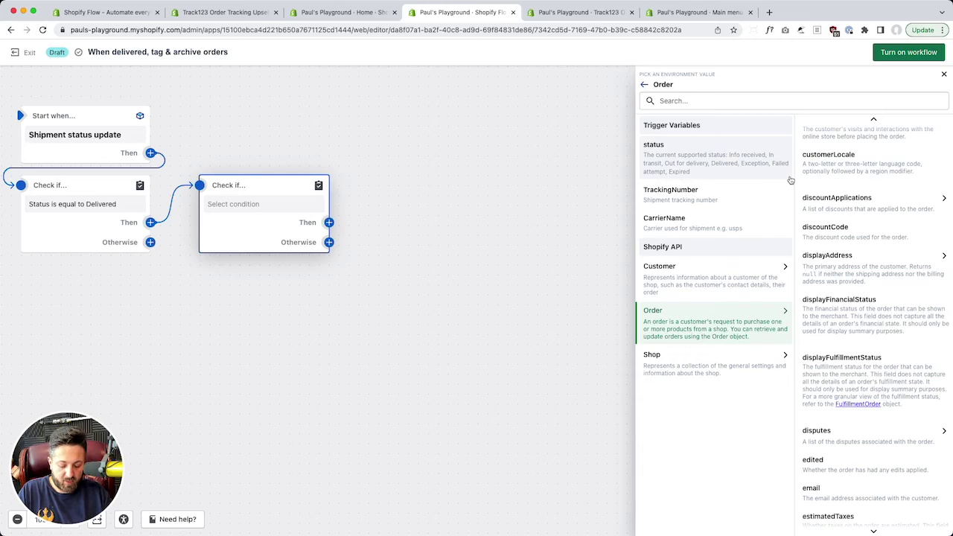
left_click(832, 376)
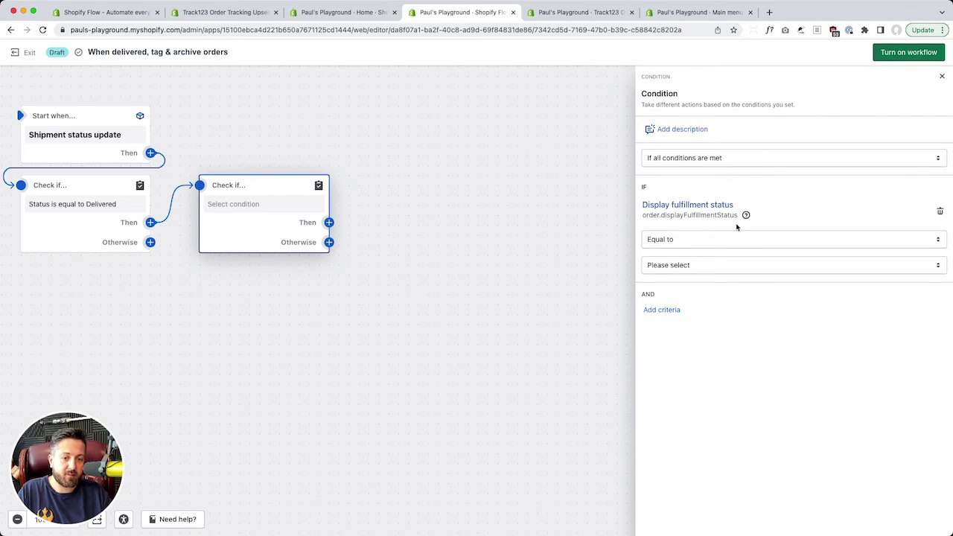
left_click(728, 267)
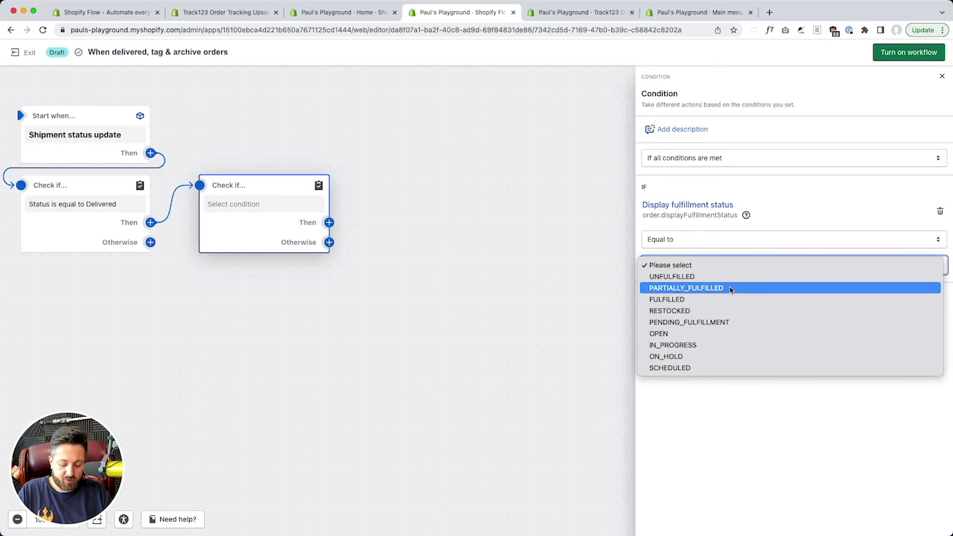
left_click(730, 289)
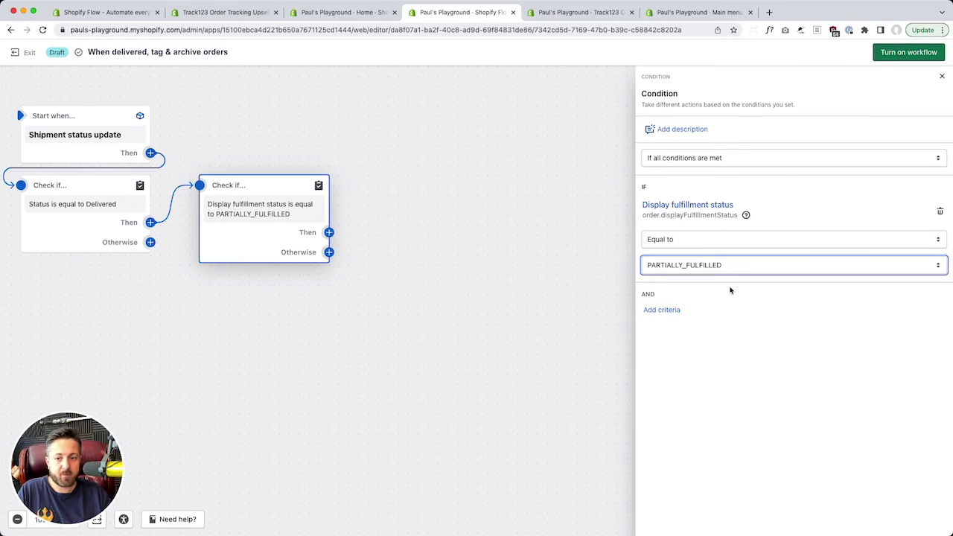
left_click(600, 183)
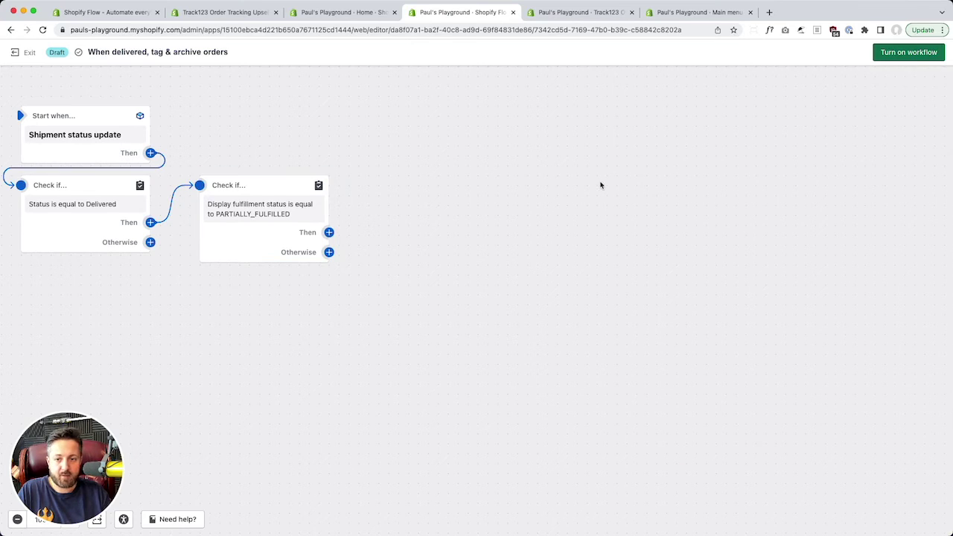
Add an Add order tags action tagging 'Partially Delivered', then add a step on the Otherwise branch.
mouse_move(319, 239)
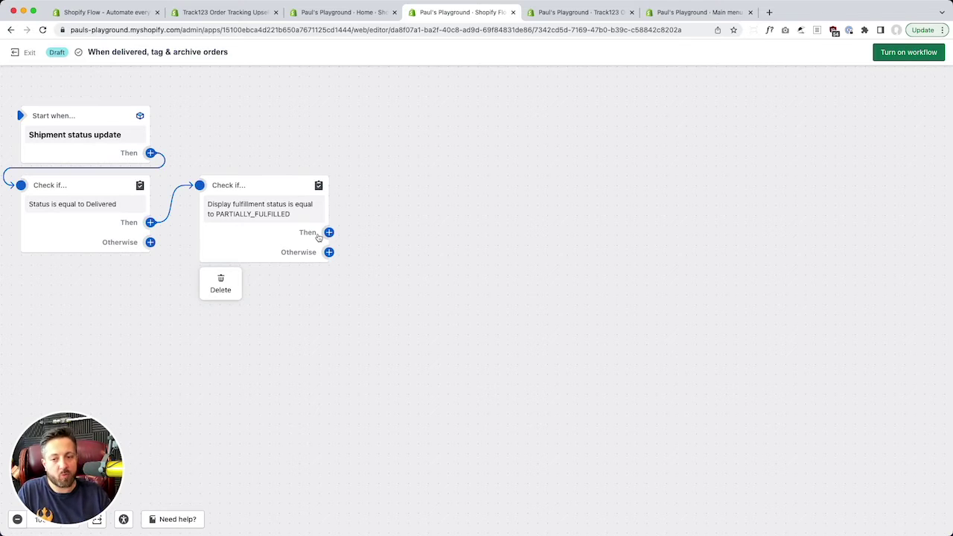
left_click(329, 232)
left_click(406, 225)
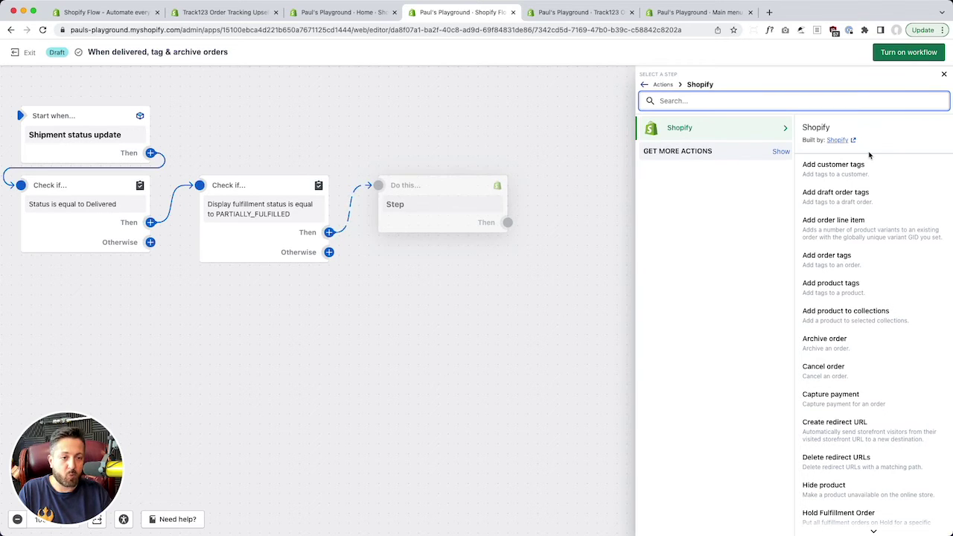
left_click(864, 259)
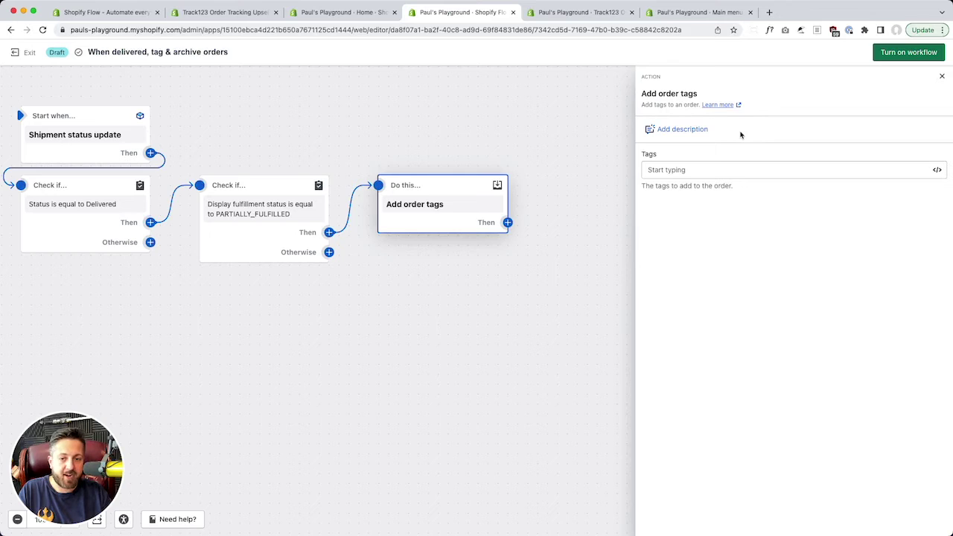
left_click(718, 169)
type("Partially")
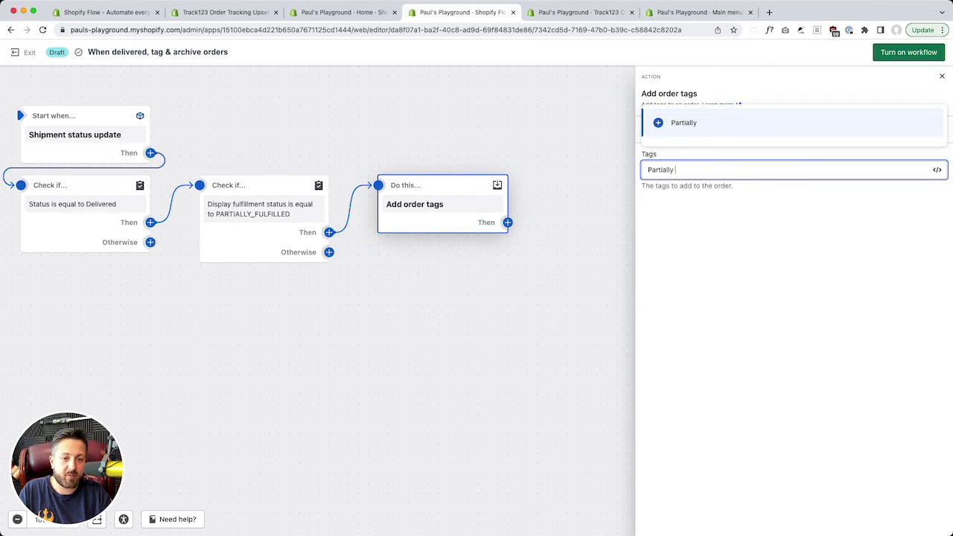
type(" Delivered")
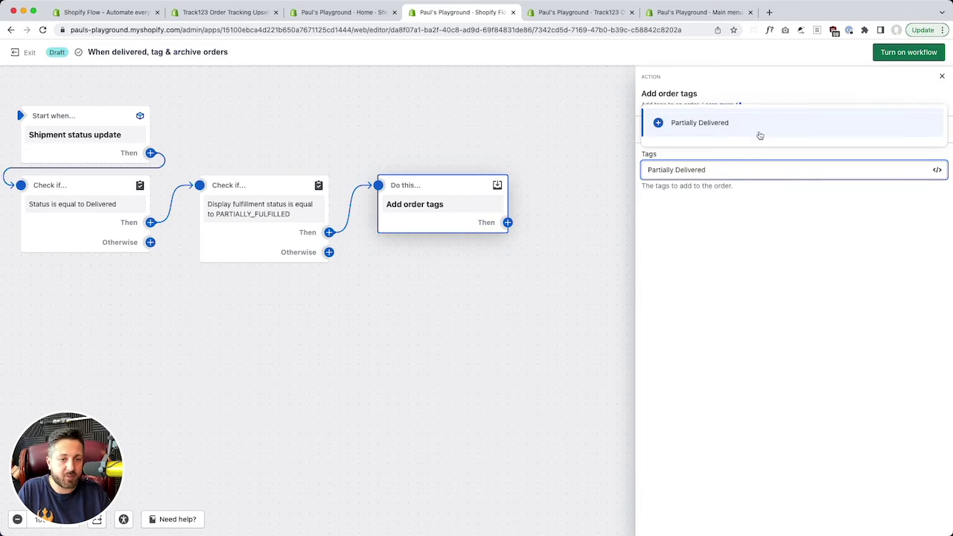
left_click(757, 125)
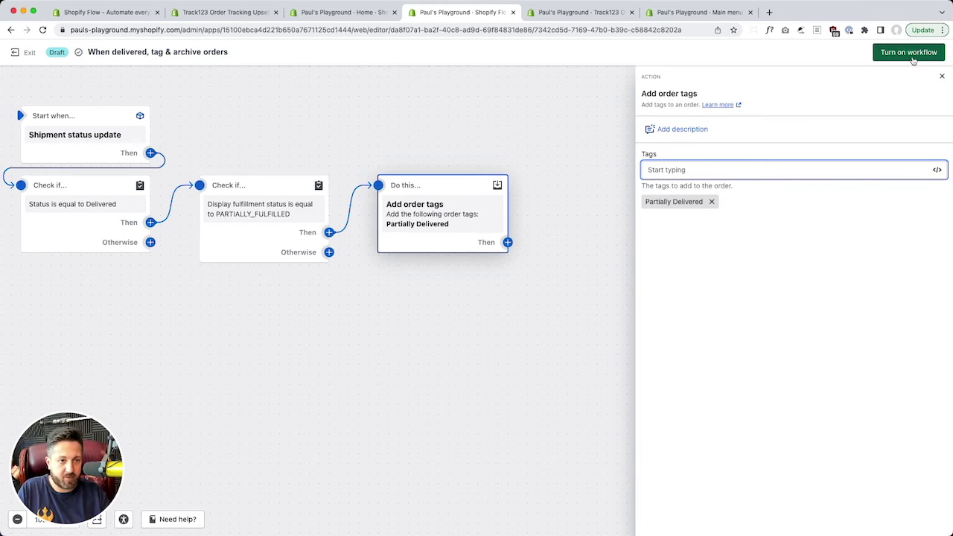
left_click(572, 186)
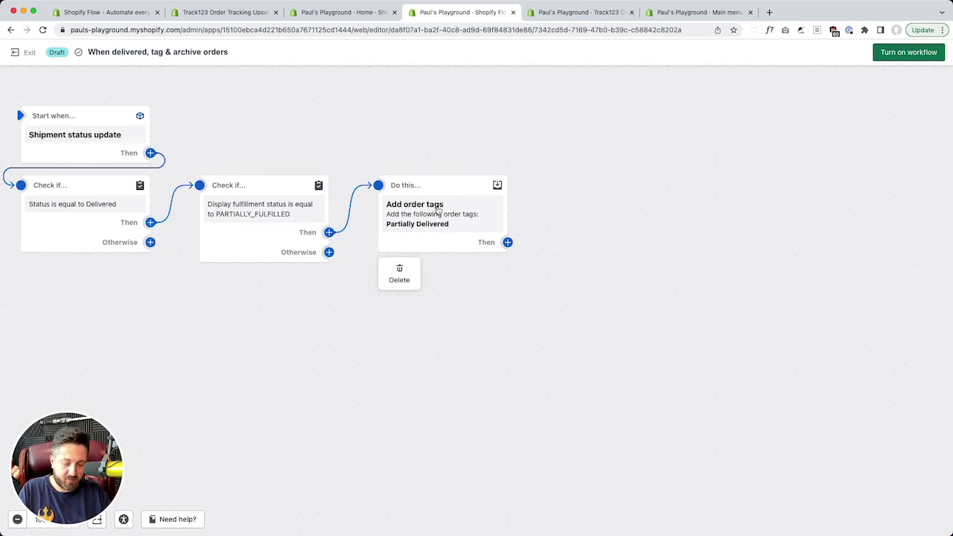
left_click(329, 253)
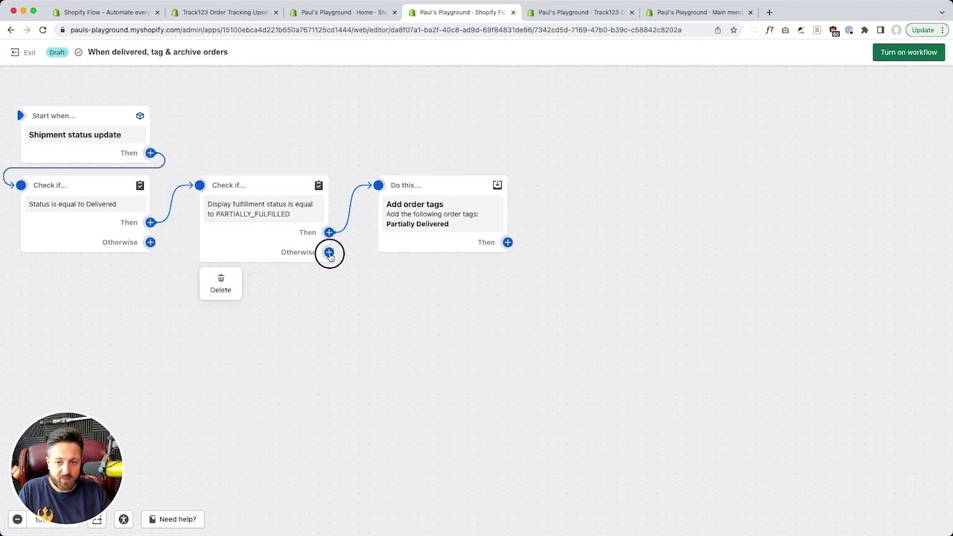
Turn the Otherwise step into a condition and search for the displayFulfillmentStatus field.
left_click(363, 256)
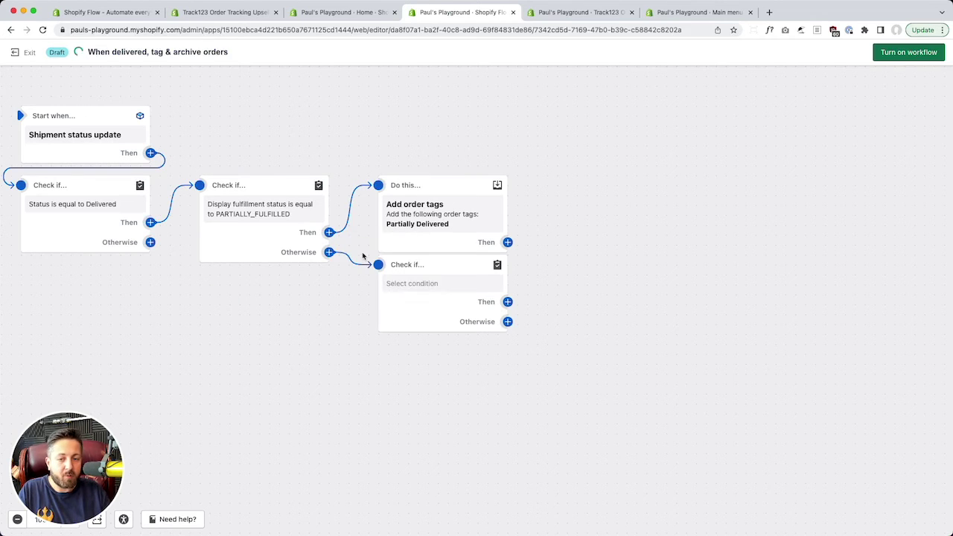
left_click(434, 286)
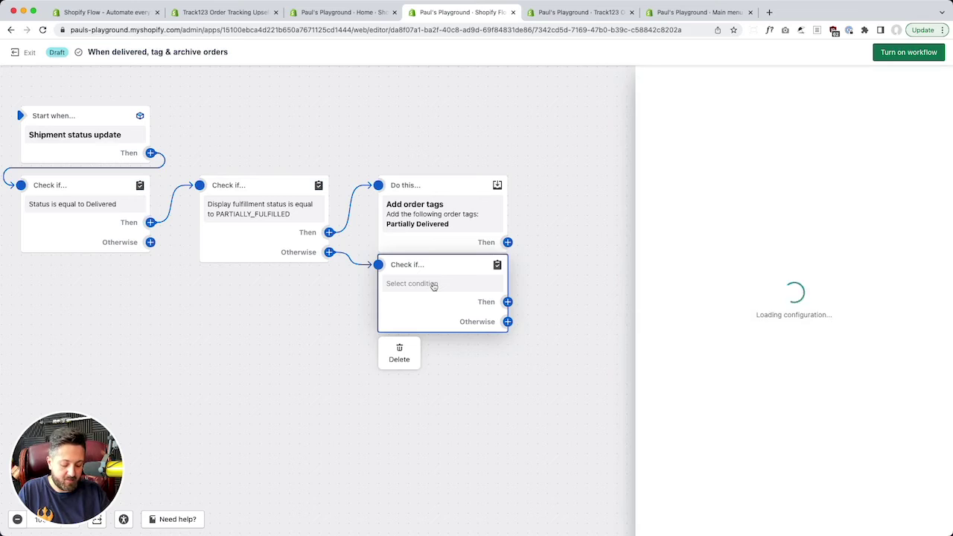
left_click(433, 284)
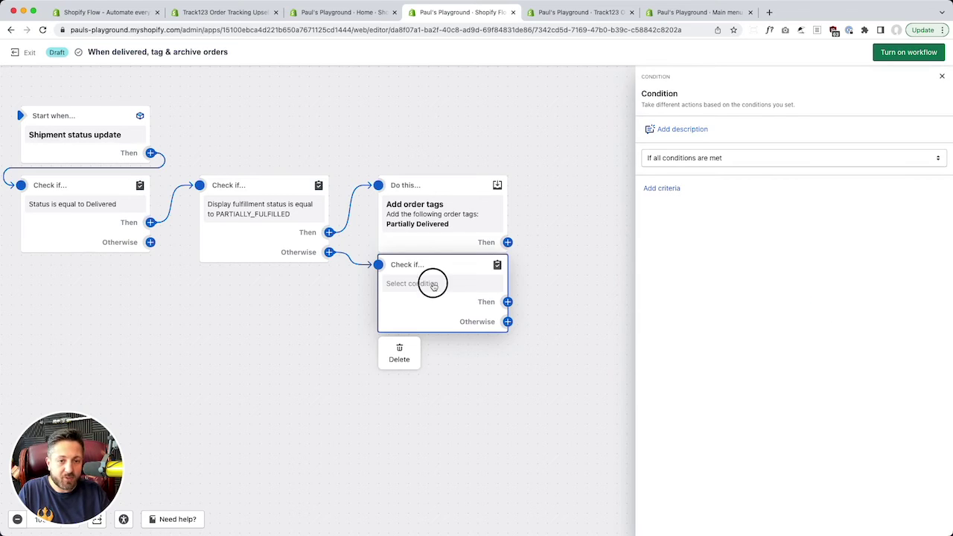
left_click(662, 189)
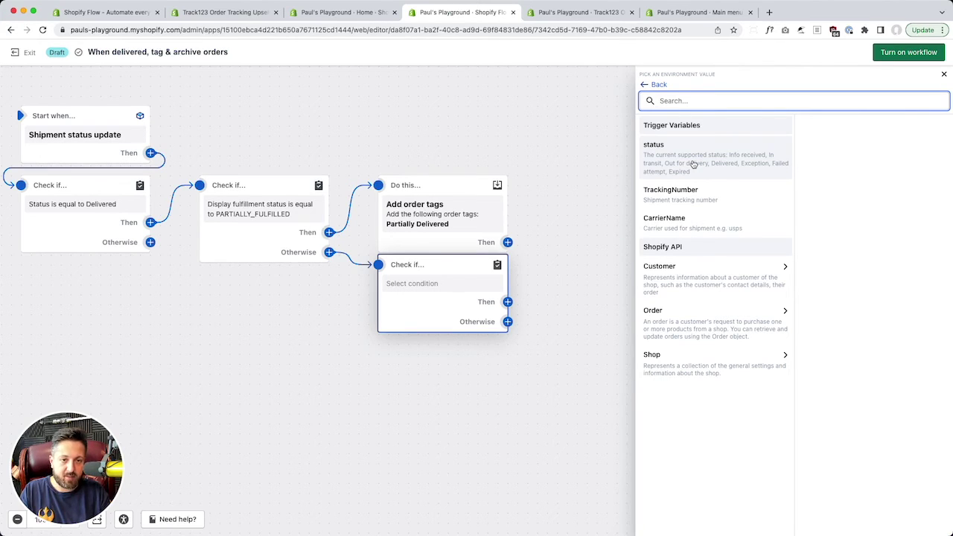
type("displayful")
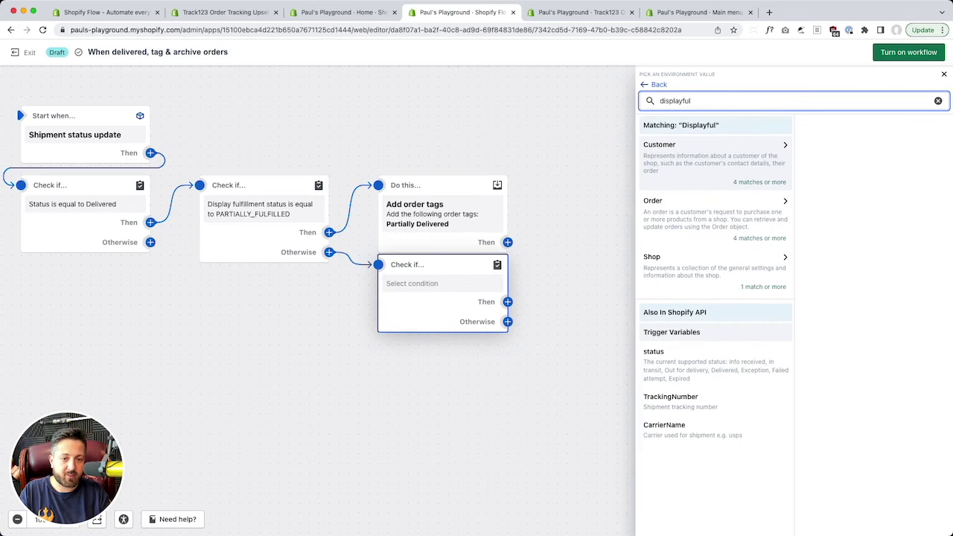
type("fil")
left_click(737, 214)
left_click(857, 205)
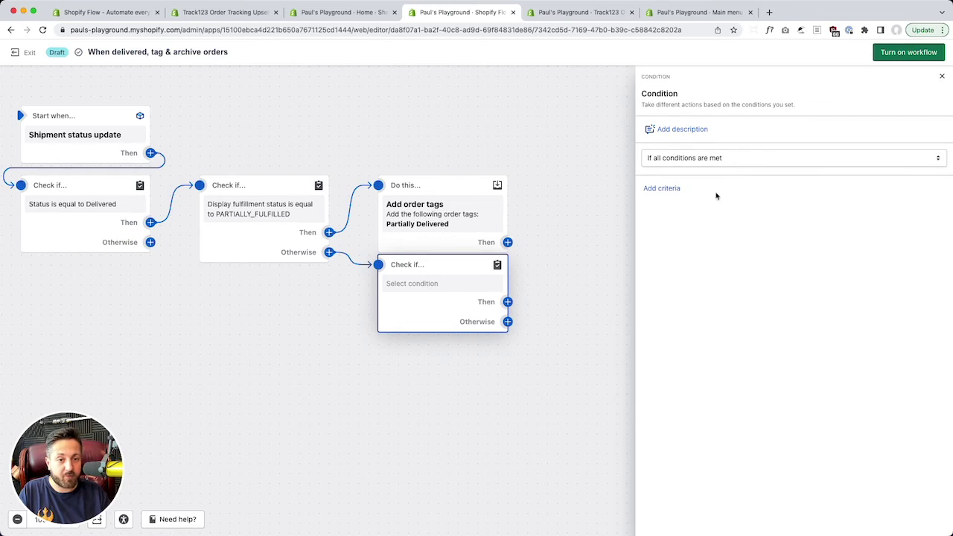
Set the criterion to Order displayFulfillmentStatus equal to FULFILLED.
left_click(670, 189)
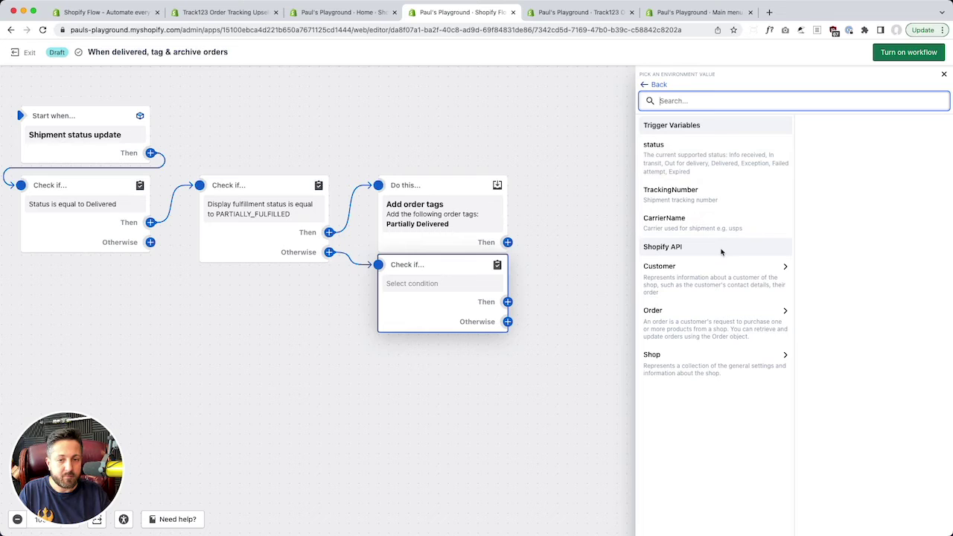
left_click(716, 312)
scroll(856, 298, "down", 12)
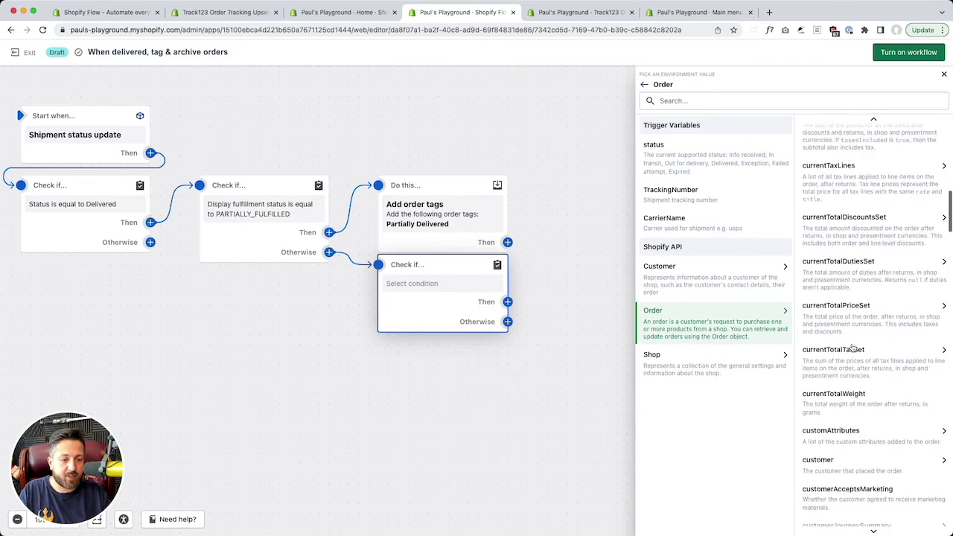
scroll(852, 347, "down", 5)
left_click(855, 317)
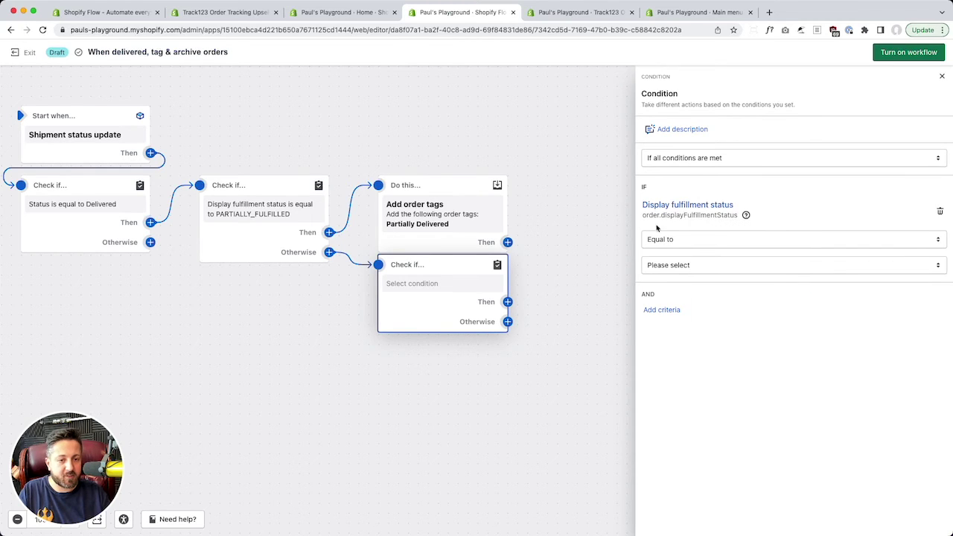
left_click(700, 265)
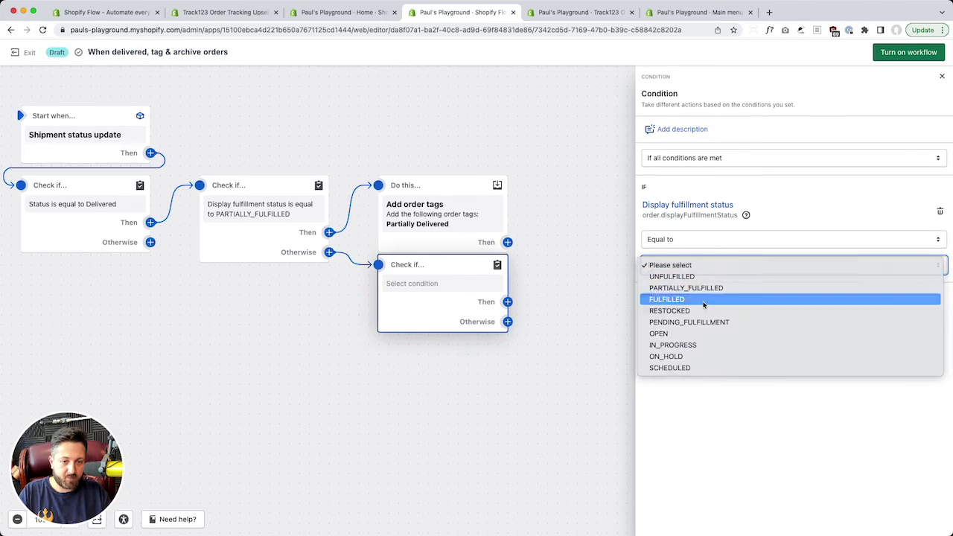
left_click(704, 299)
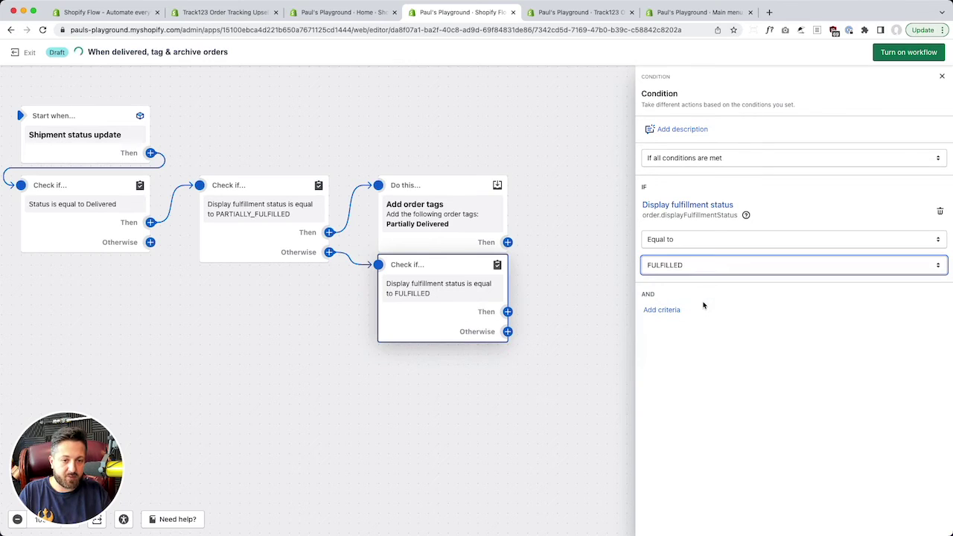
left_click(603, 317)
mouse_move(461, 292)
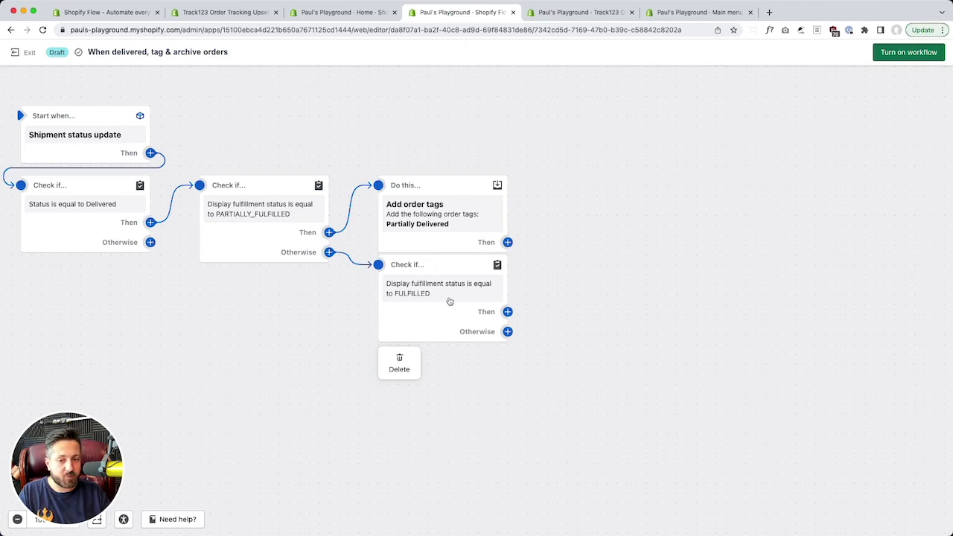
Add a Remove order tags action to the FULFILLED check's Then branch.
left_click(507, 312)
left_click(572, 309)
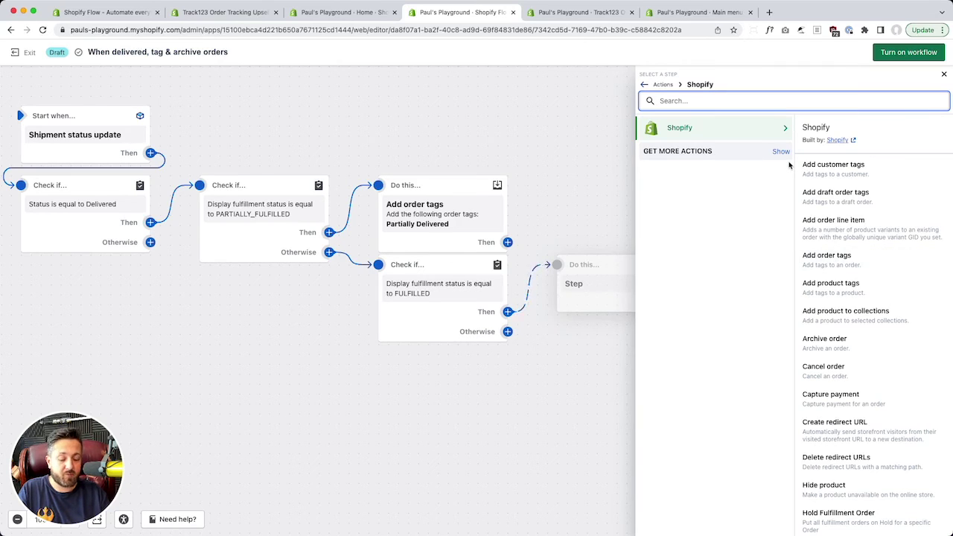
type("remove tag")
key("BackSpace")
key("BackSpace")
key("BackSpace")
type("order")
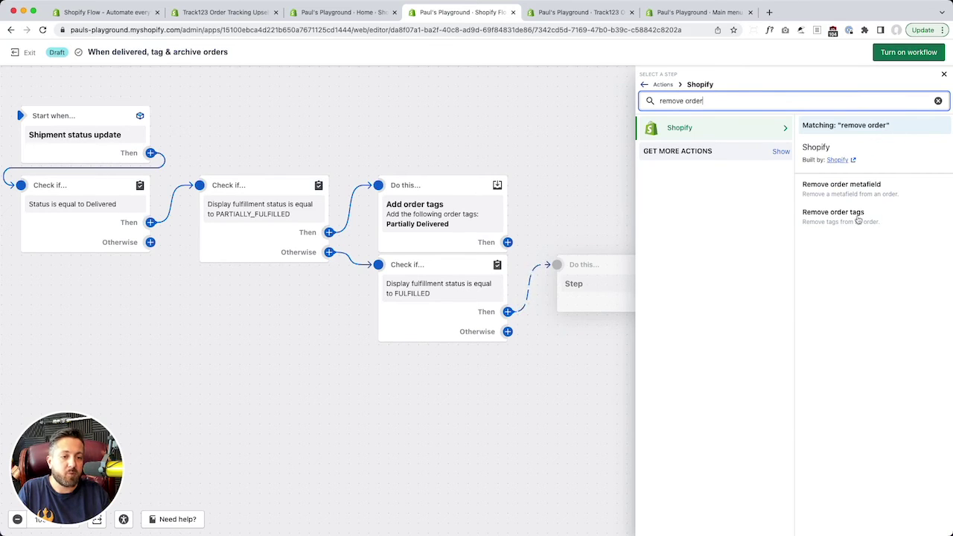
left_click(873, 222)
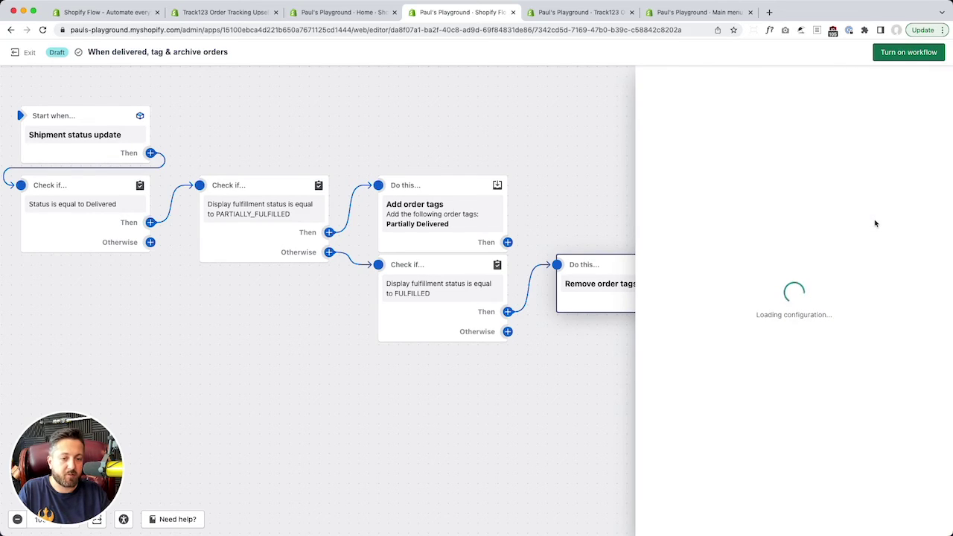
Enter 'Partially Delivered' as the order tag to remove.
left_click(743, 170)
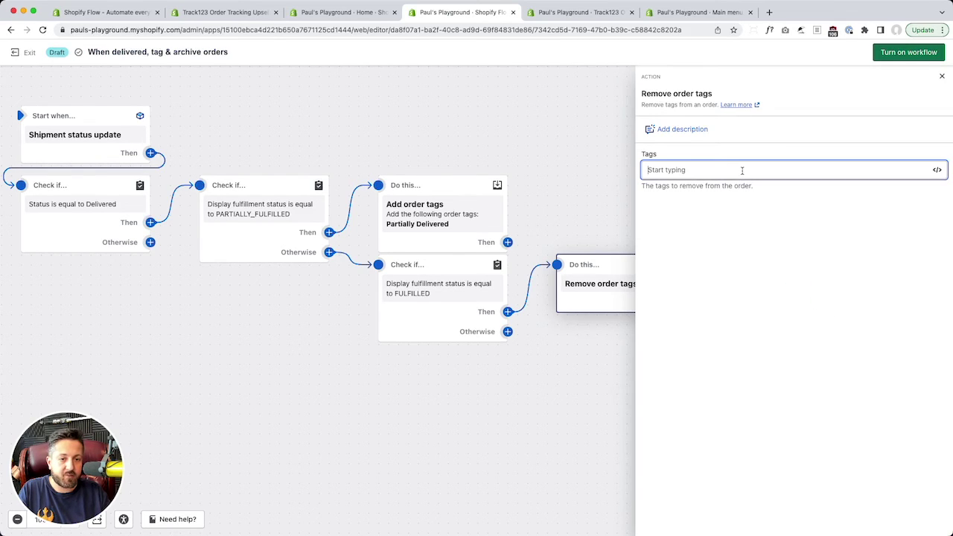
type("Partially Delivered")
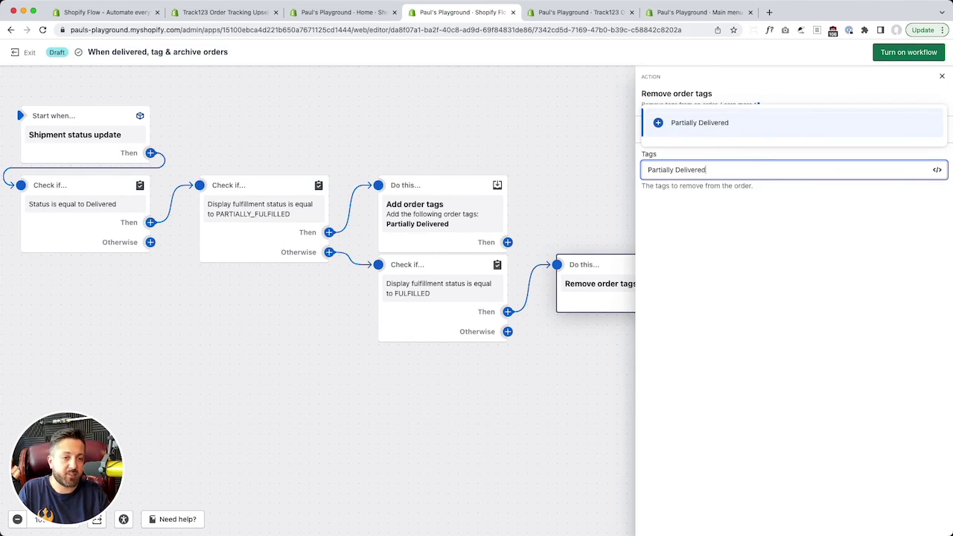
left_click(764, 123)
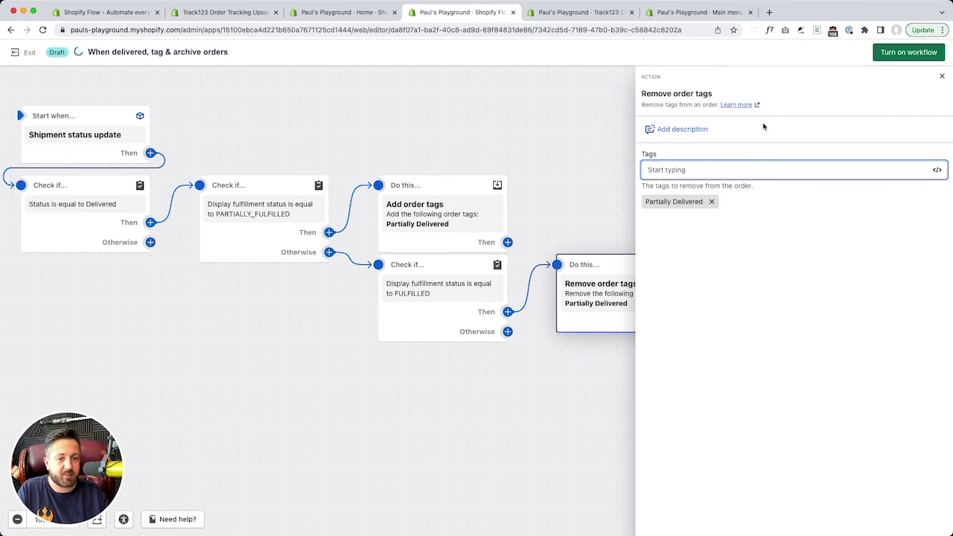
left_click(806, 237)
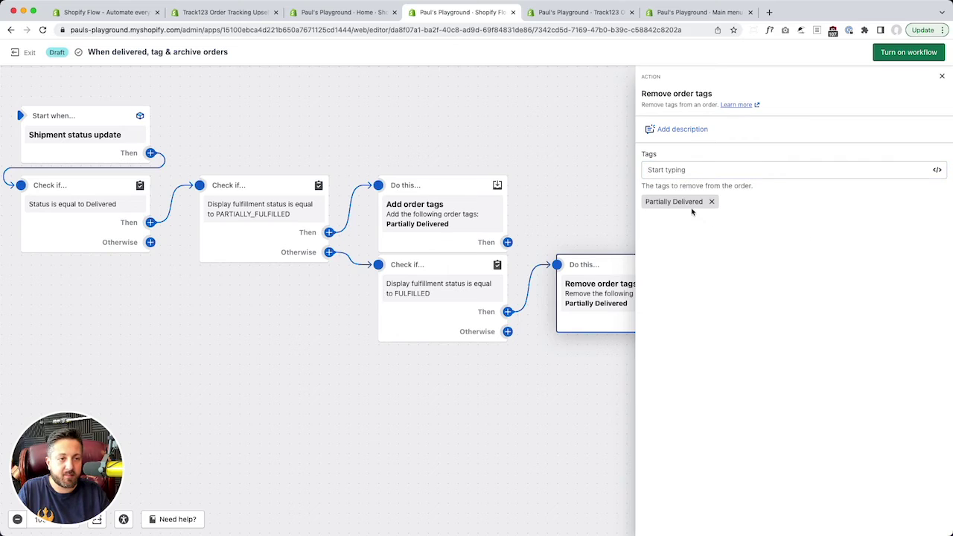
left_click(593, 204)
mouse_move(628, 311)
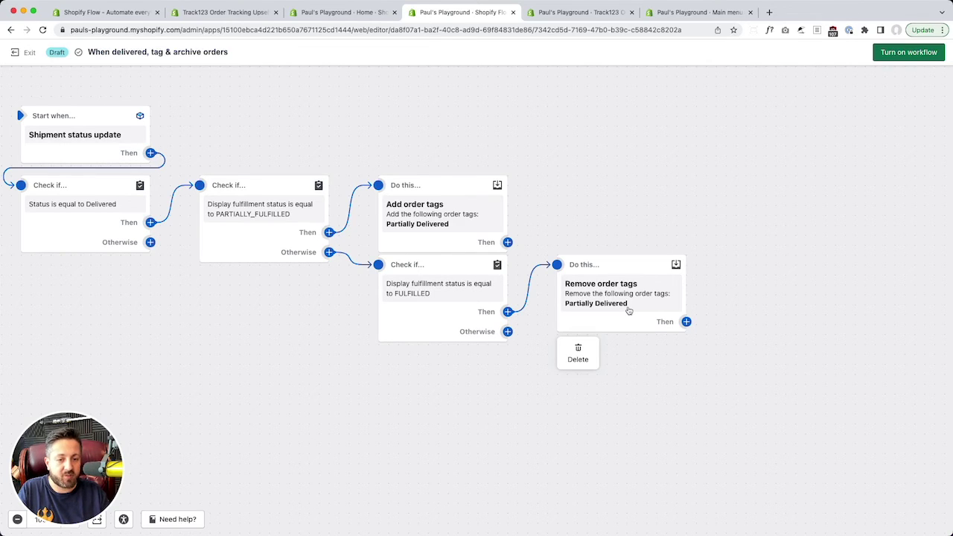
left_click(685, 322)
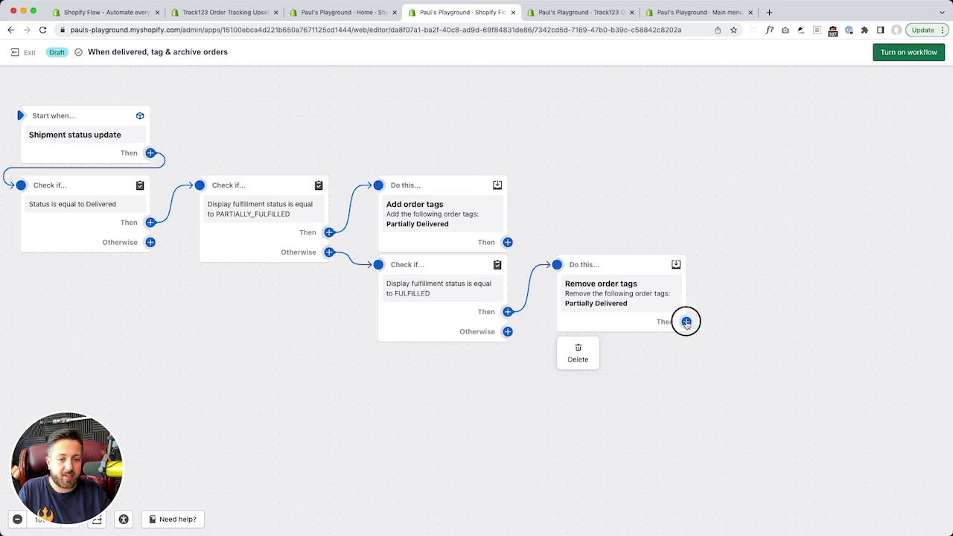
Add an Add order tags action with tag 'Delivered', placed below the removal step.
left_click(756, 320)
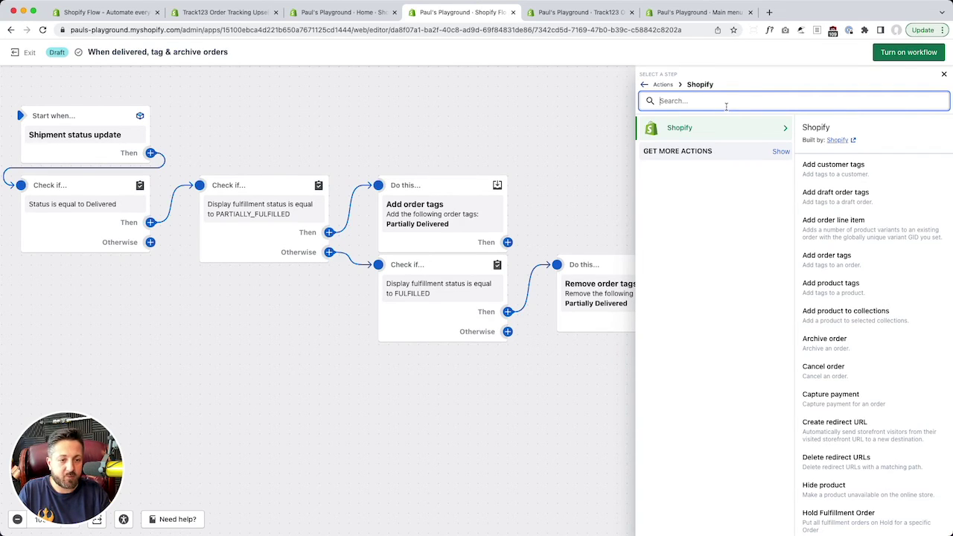
left_click(847, 258)
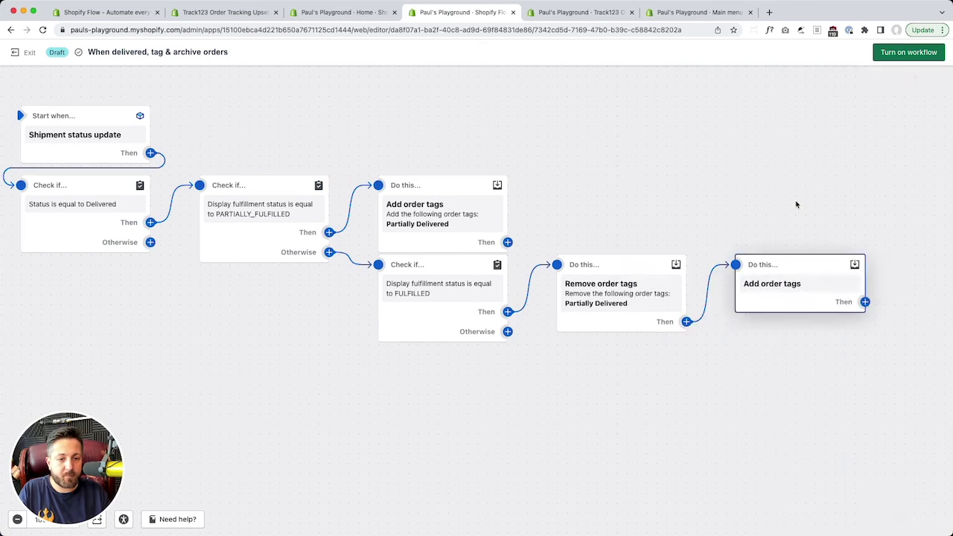
left_click(747, 171)
type("Delivered")
left_click(751, 123)
left_click(583, 174)
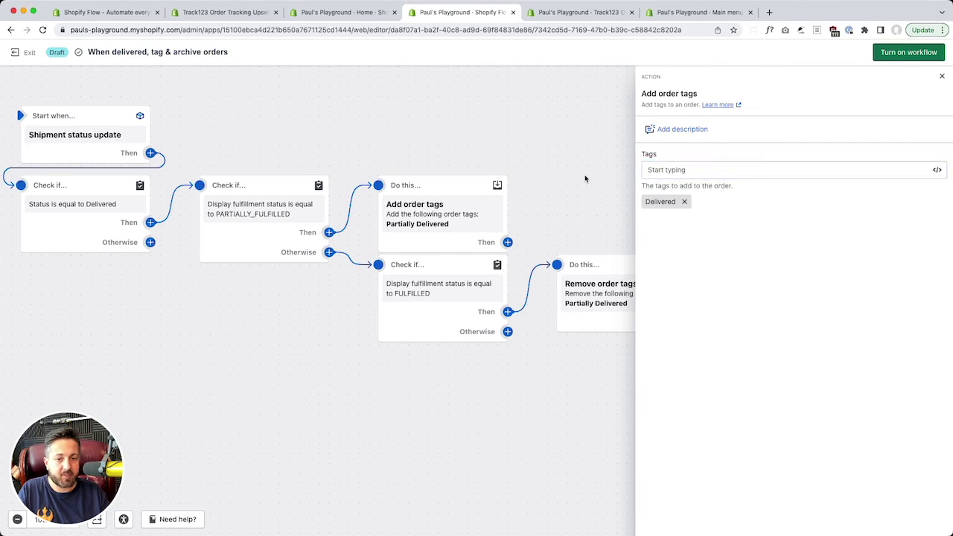
mouse_move(776, 277)
left_click_drag(776, 275, 602, 362)
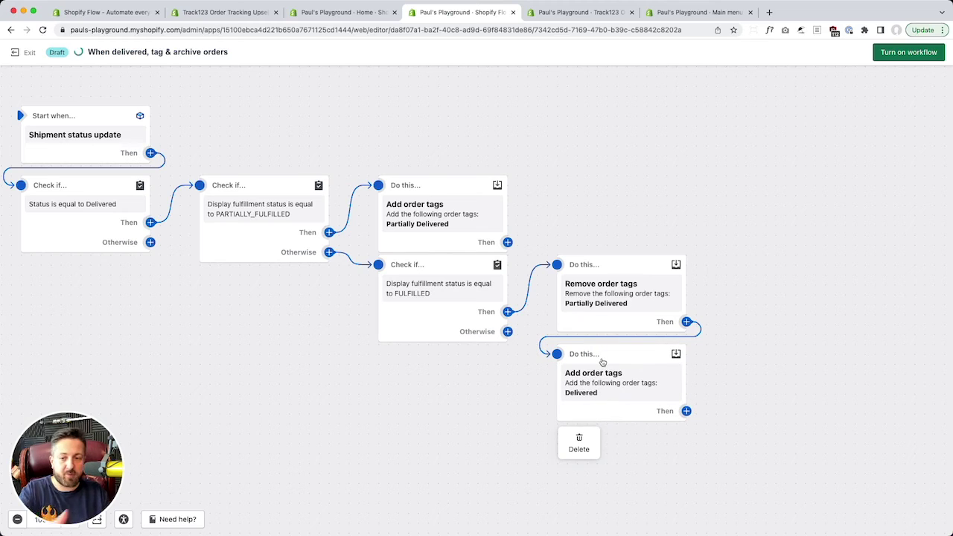
scroll(718, 318, "down", 2)
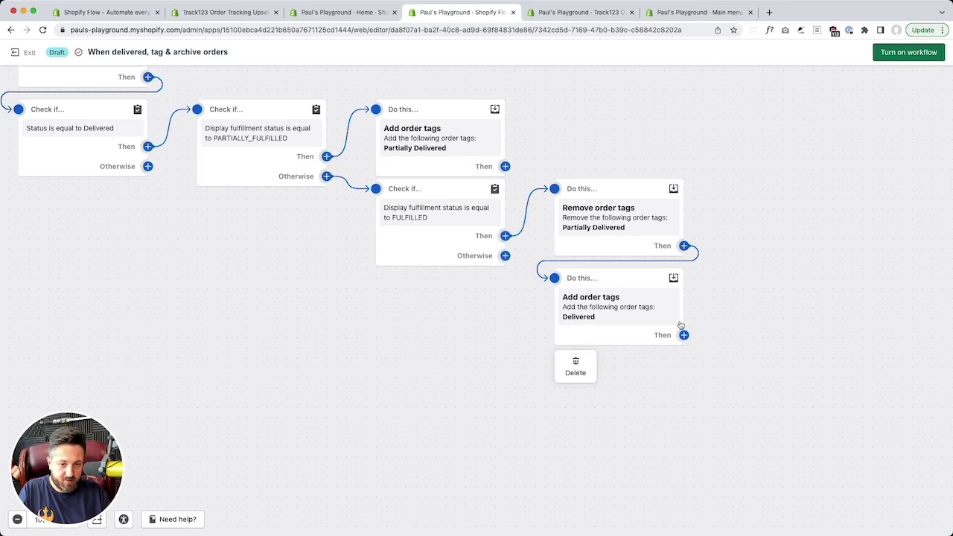
left_click(684, 335)
Add an Archive order action below the Delivered step and discard an accidental extra step.
left_click(760, 333)
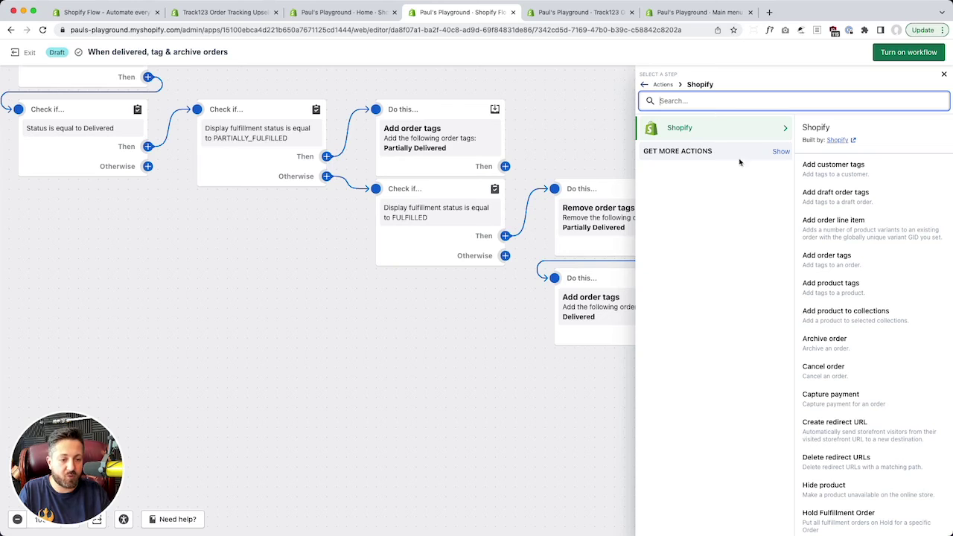
left_click(838, 340)
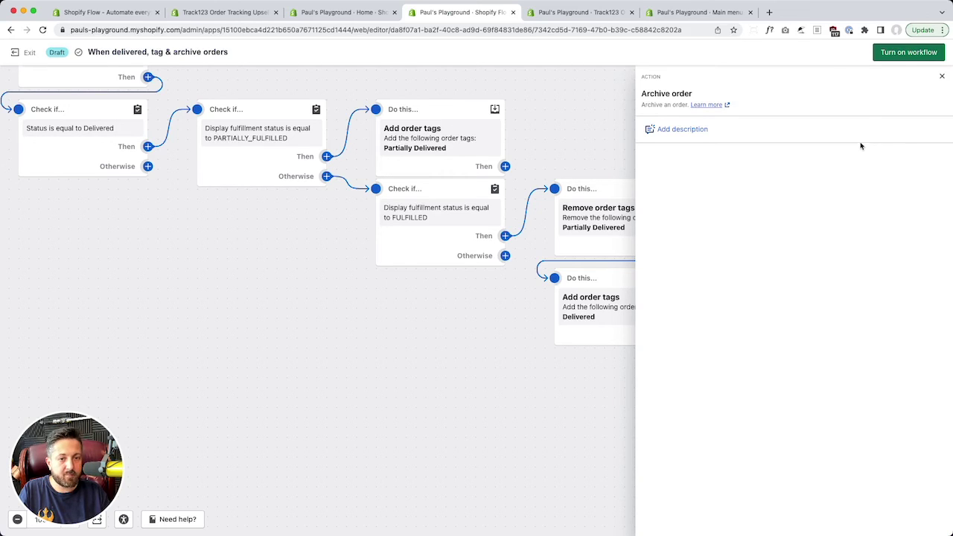
left_click(606, 404)
left_click(824, 279)
left_click_drag(825, 278, 649, 367)
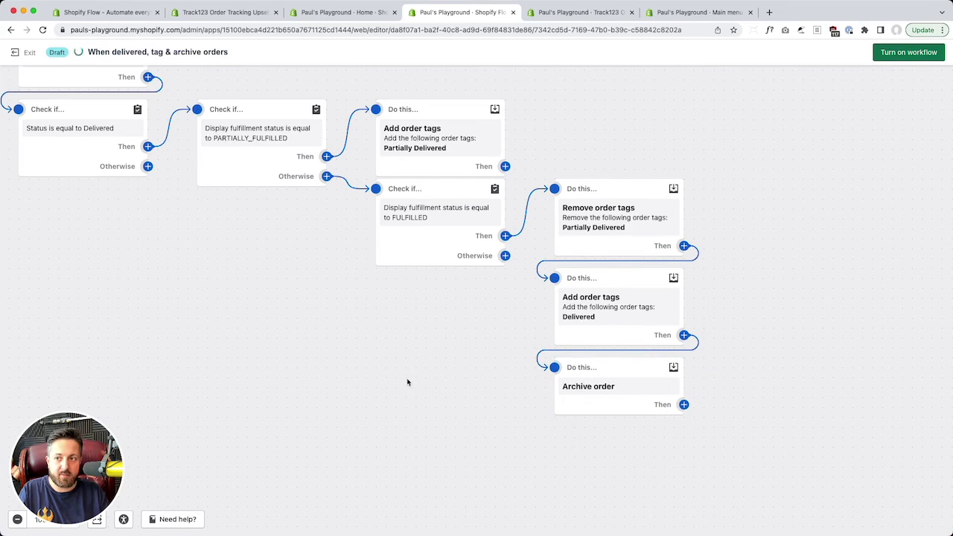
left_click(447, 380)
left_click(450, 331)
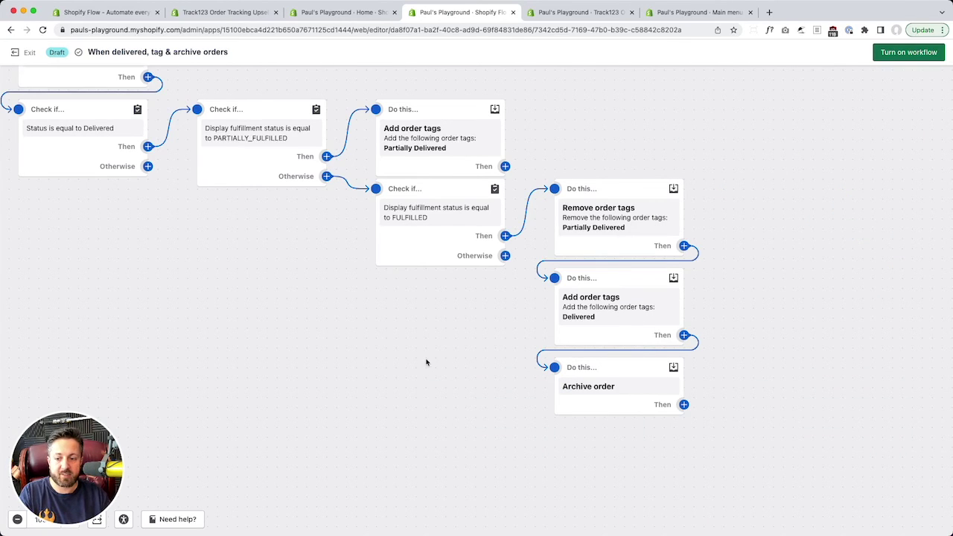
scroll(426, 362, "down", 2)
scroll(426, 362, "up", 3)
scroll(426, 363, "up", 3)
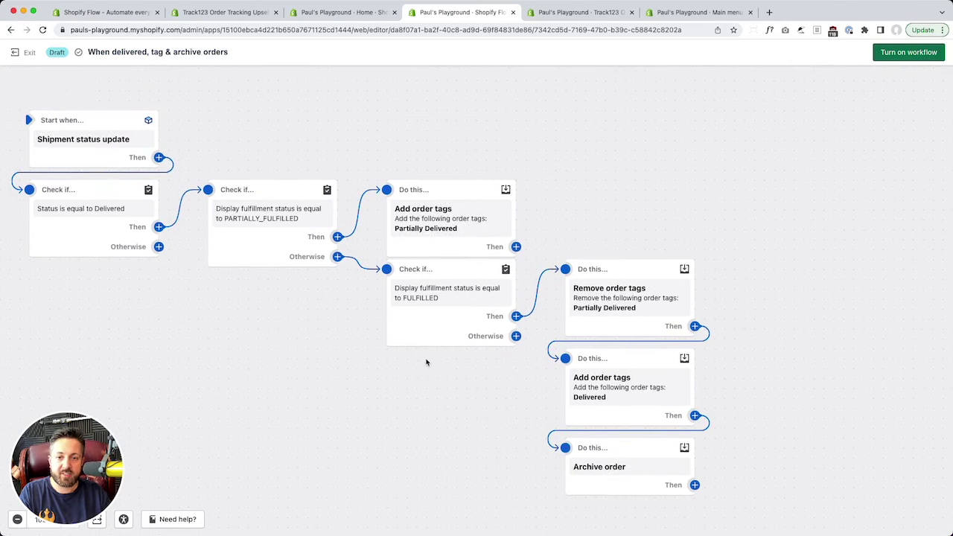
Turn on the workflow, confirm it, and exit the editor.
left_click(896, 63)
left_click(605, 321)
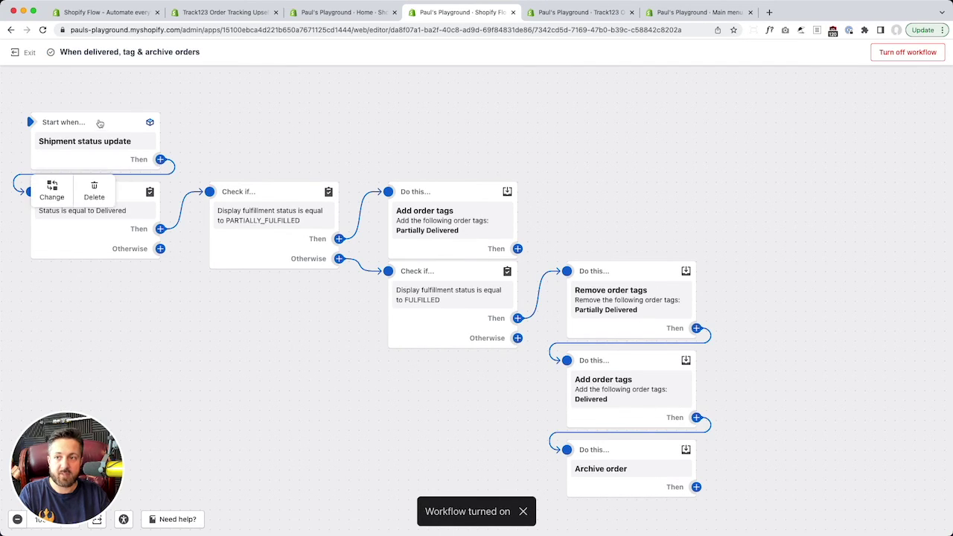
left_click(27, 52)
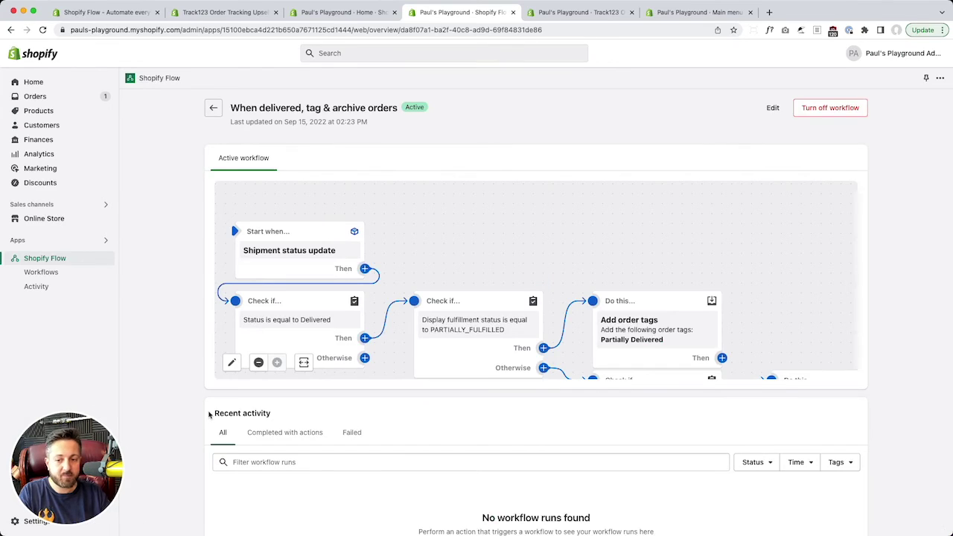
scroll(209, 415, "down", 2)
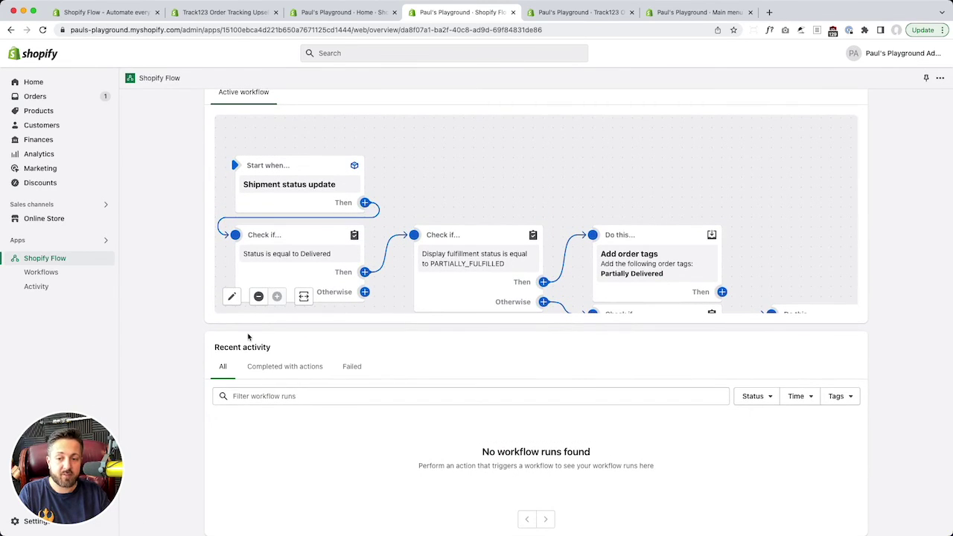